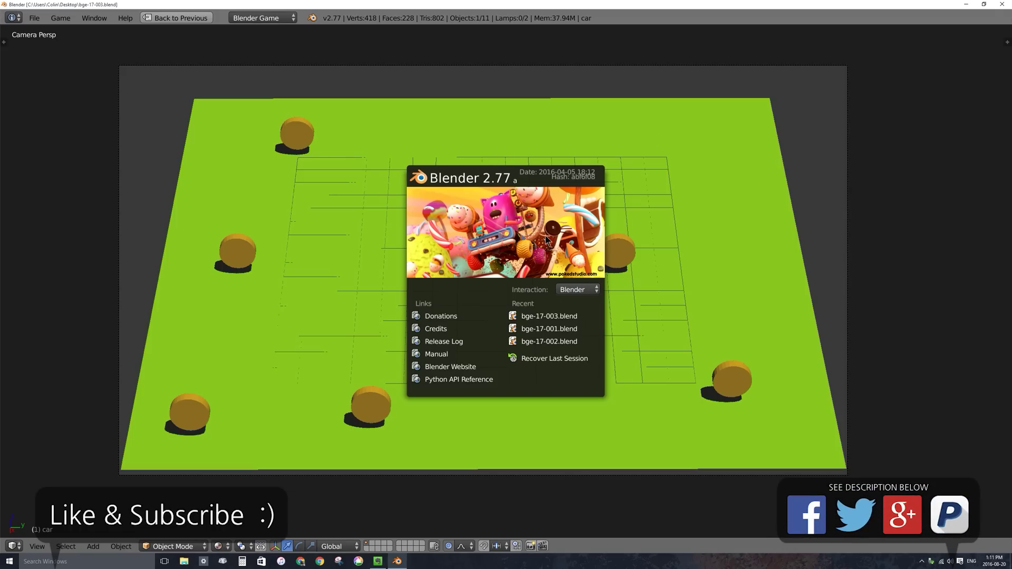
Dismiss the startup splash to reveal the magenta car and its ring of coins.
{"action": "left_click", "coordinate": [742, 333]}
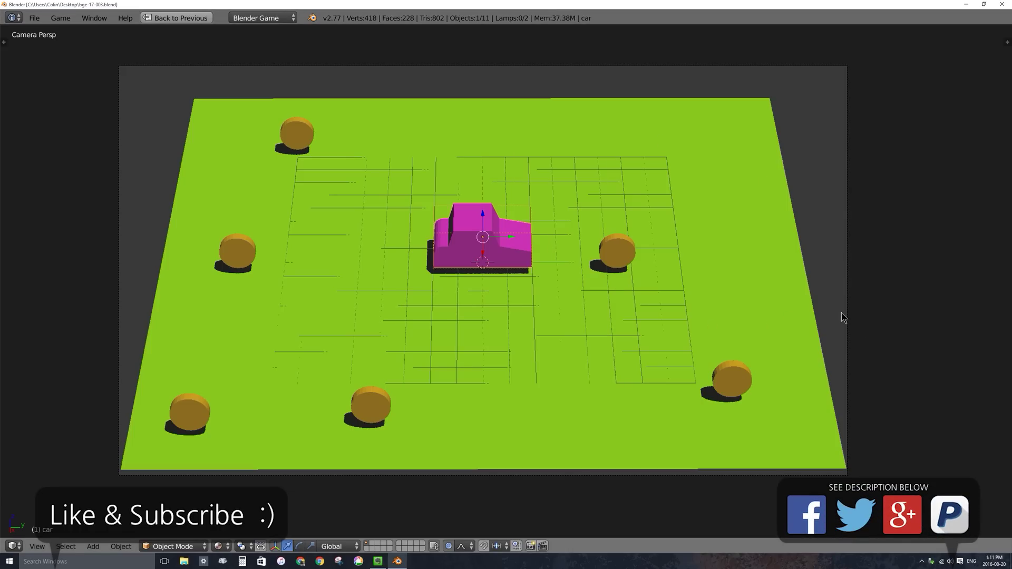
Play the game, driving the car with the arrow keys to collect every coin, then stop at YOU WIN!
{"action": "key", "text": "p"}
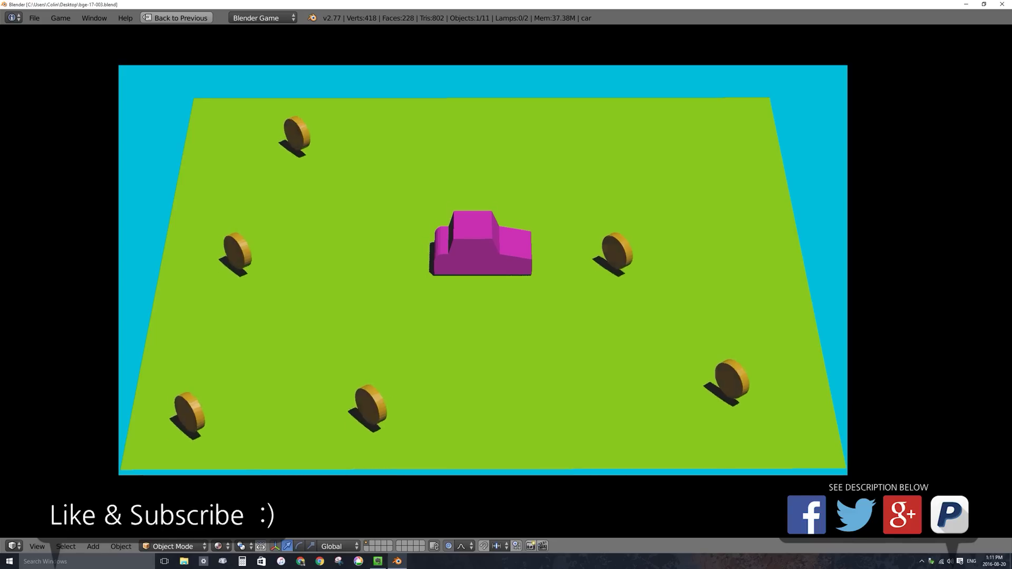
{"action": "key", "text": "Left"}
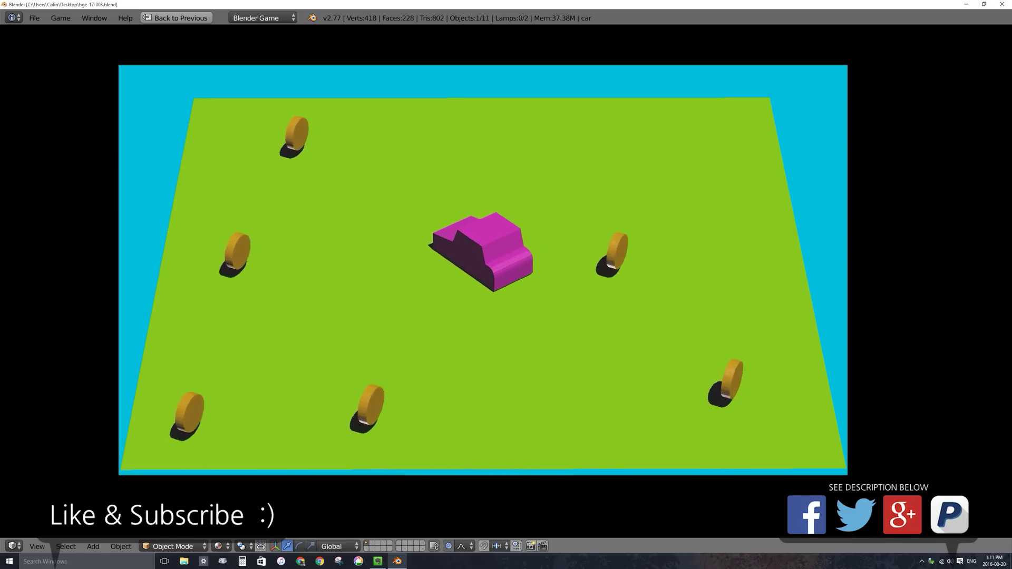
{"action": "key", "text": "Up"}
{"action": "key", "text": "Left"}
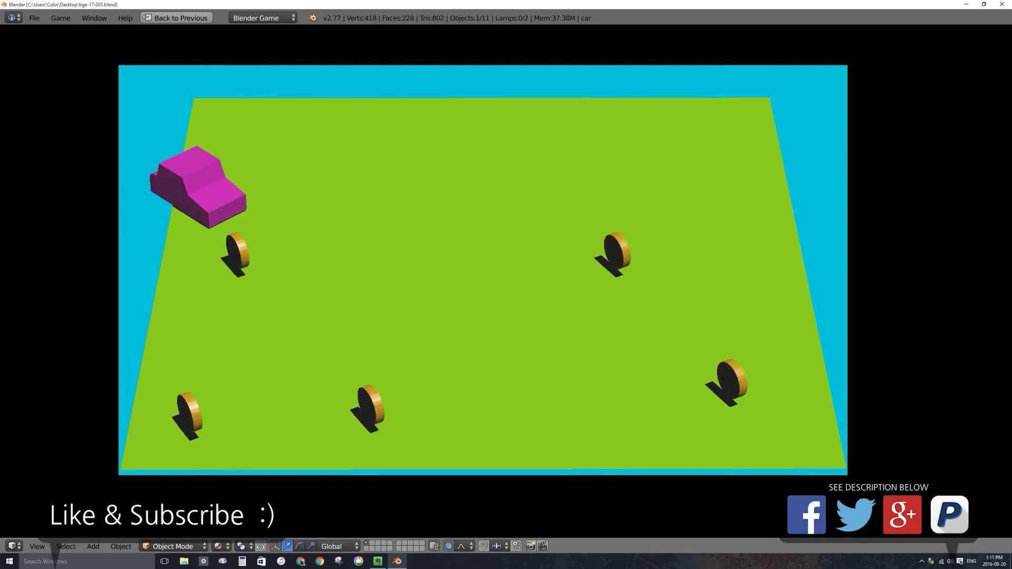
{"action": "key", "text": "Up"}
{"action": "key", "text": "Left"}
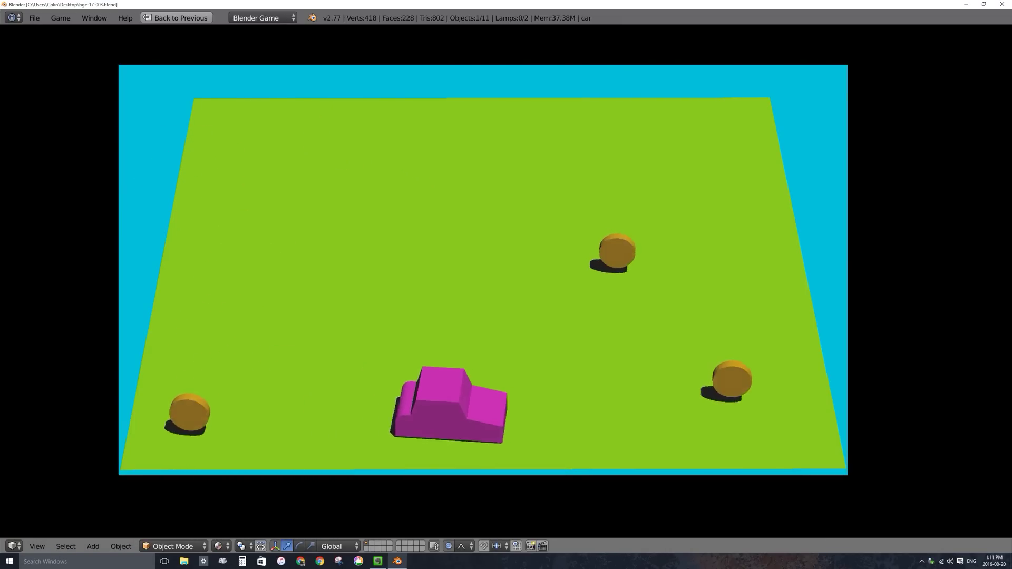
{"action": "key", "text": "Right"}
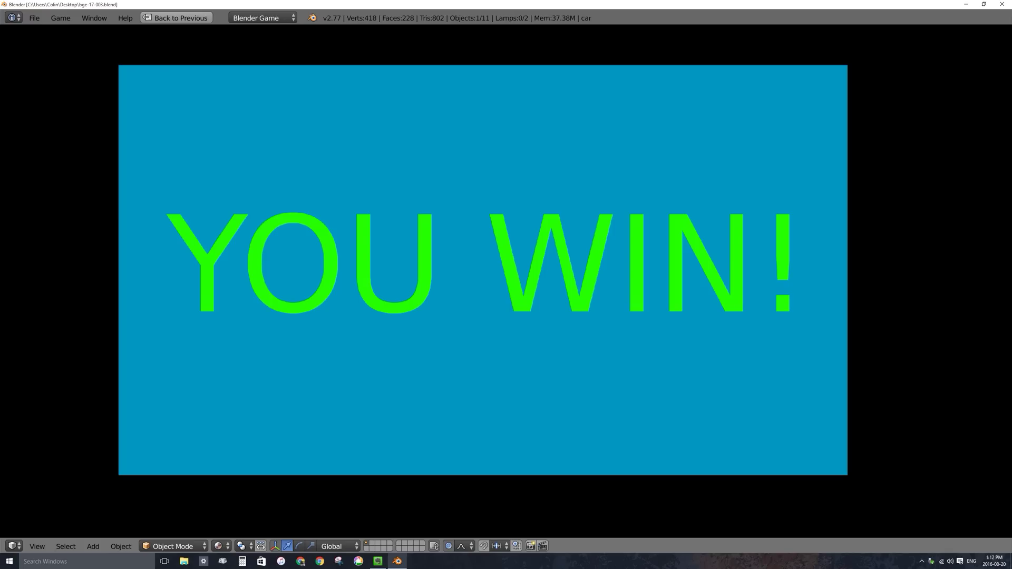
{"action": "key", "text": "Escape"}
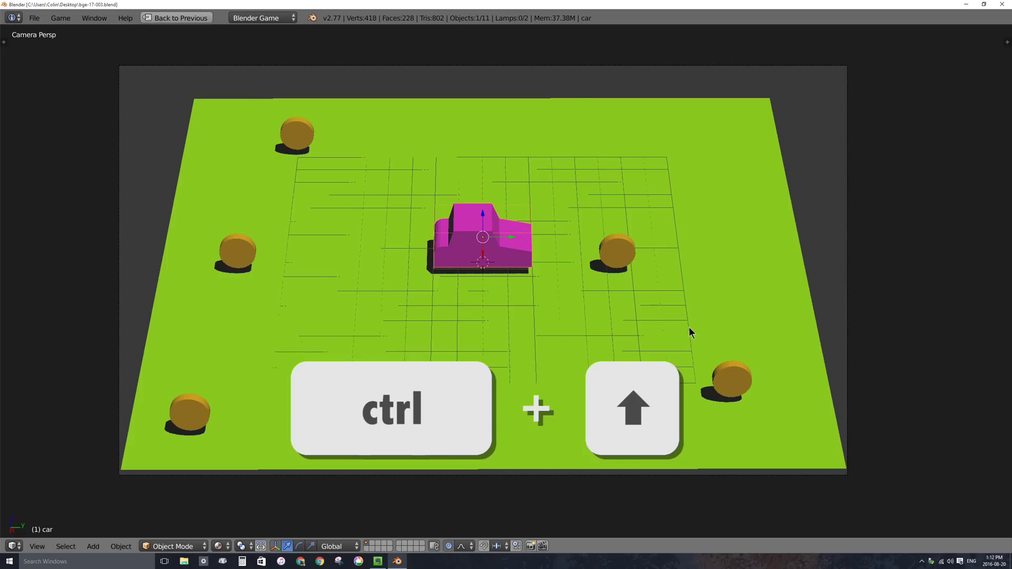
Toggle the 3D view with Ctrl+Up back to the Default layout with logic bricks shown.
{"action": "key", "text": "ctrl+Up"}
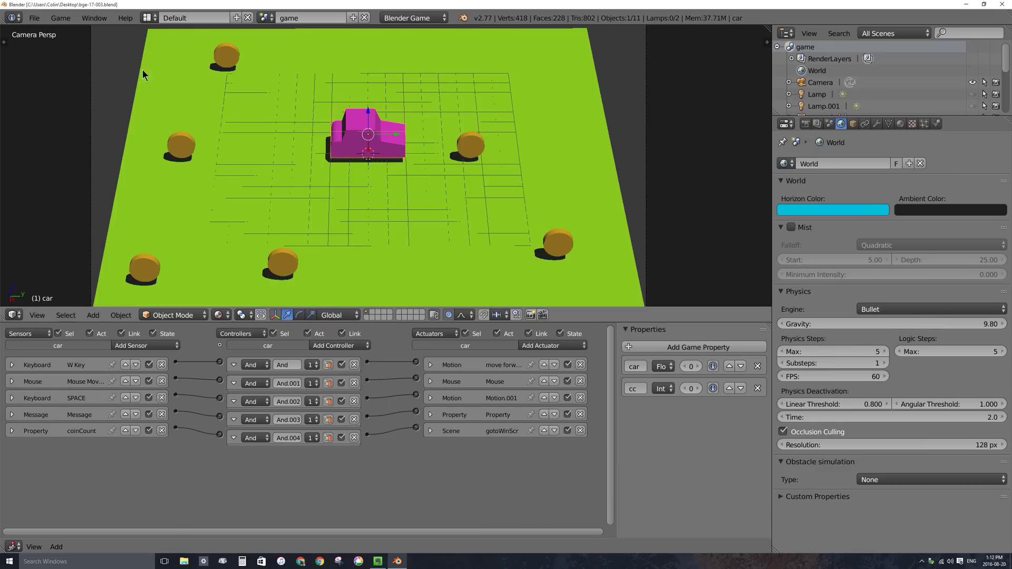
{"action": "key", "text": "ctrl+Up"}
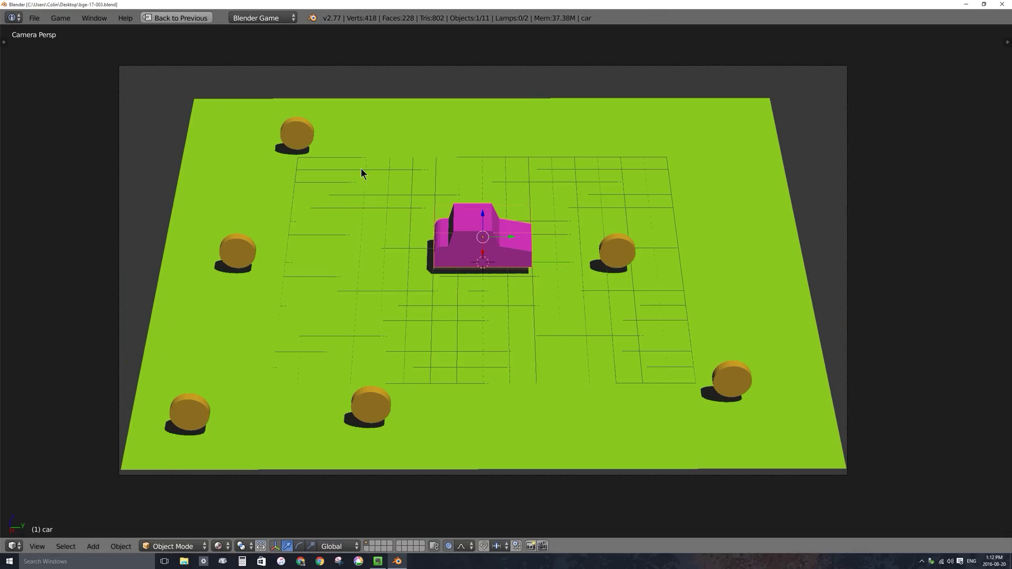
{"action": "key", "text": "ctrl+Up"}
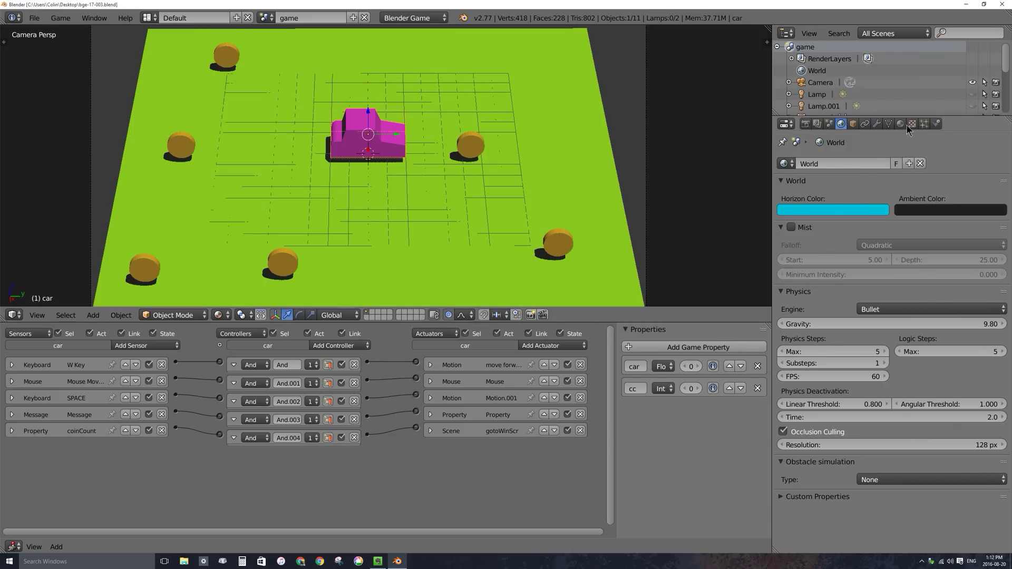
Minimize Blender and place Circus Polygonus.wav and soundeffect.mp3 side by side on the desktop.
{"action": "left_click", "coordinate": [967, 5]}
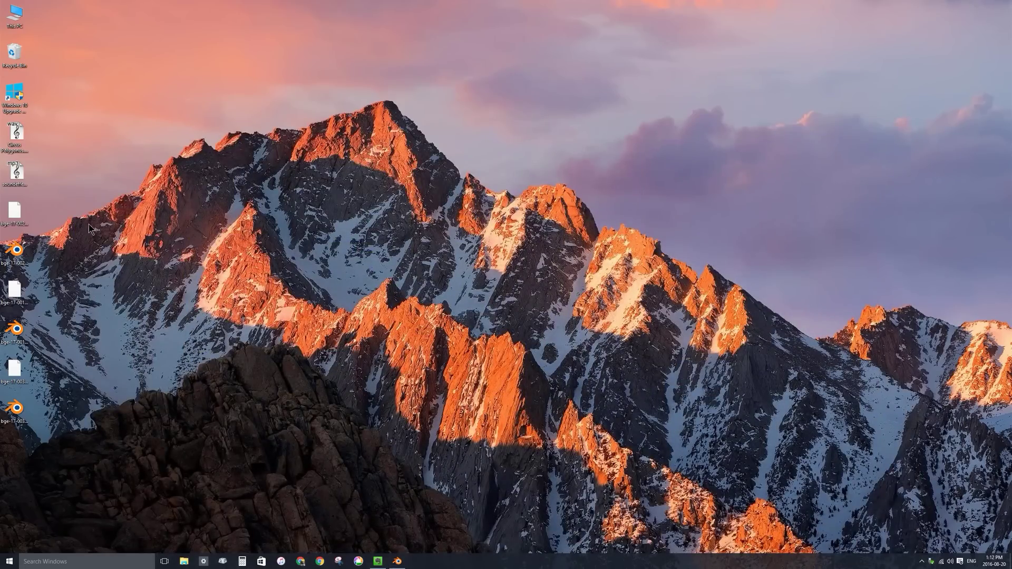
{"action": "left_click_drag", "start_coordinate": [19, 165], "coordinate": [293, 77]}
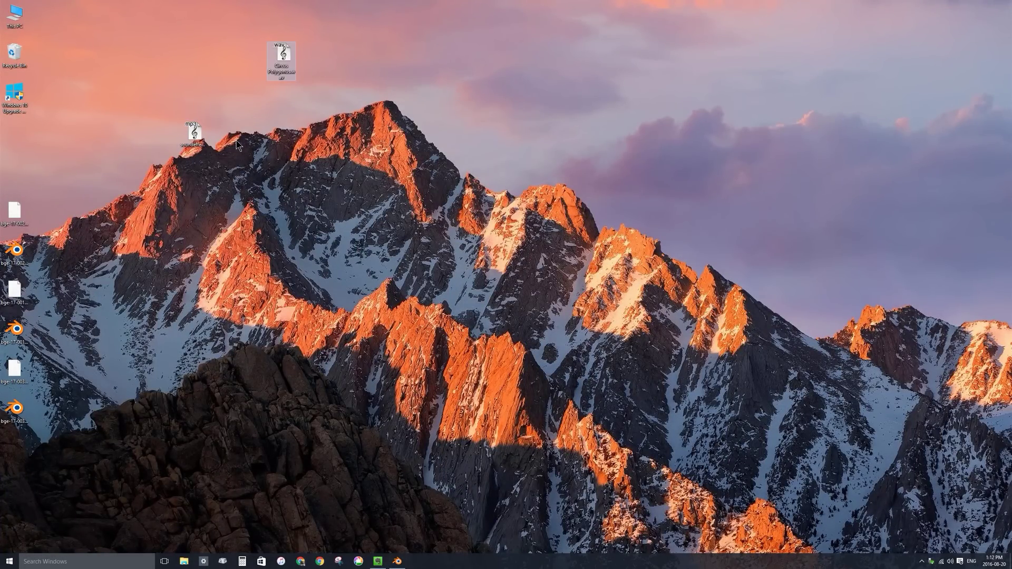
{"action": "left_click_drag", "start_coordinate": [204, 134], "coordinate": [232, 64]}
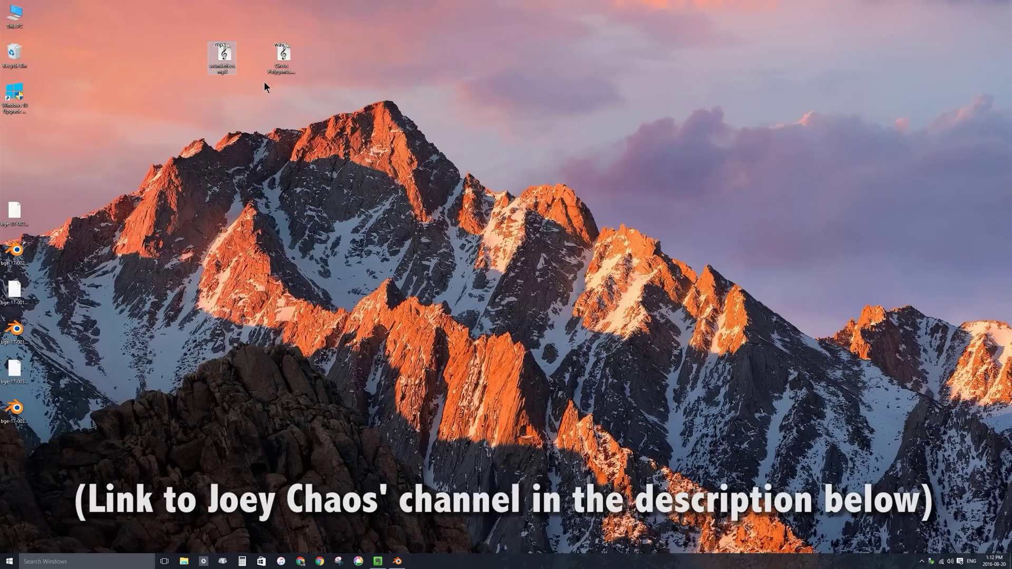
{"action": "left_click_drag", "start_coordinate": [222, 55], "coordinate": [322, 61]}
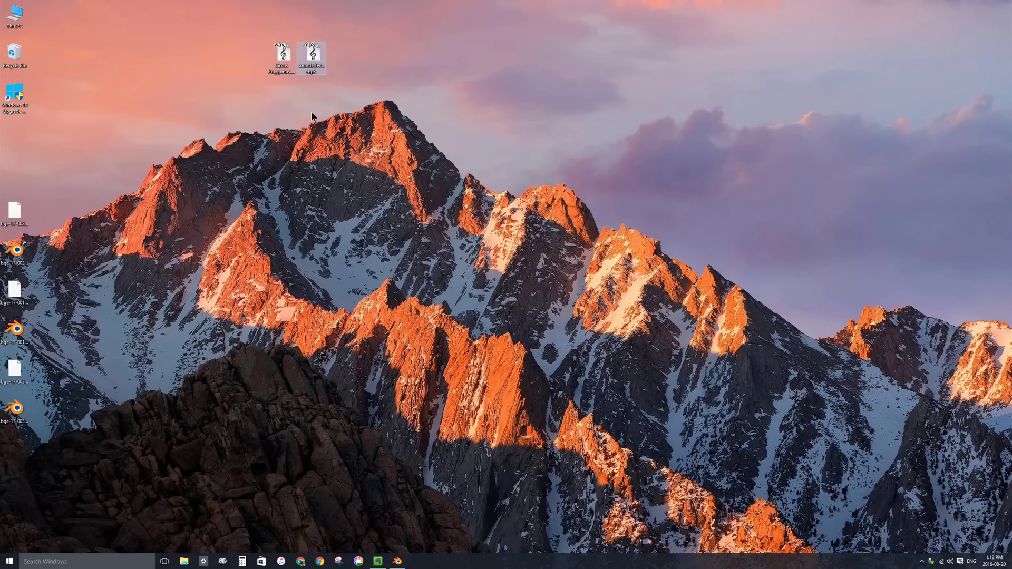
Restore Blender, inspect coin1, then set the car's Message sensor subject to coin!
{"action": "left_click", "coordinate": [397, 560]}
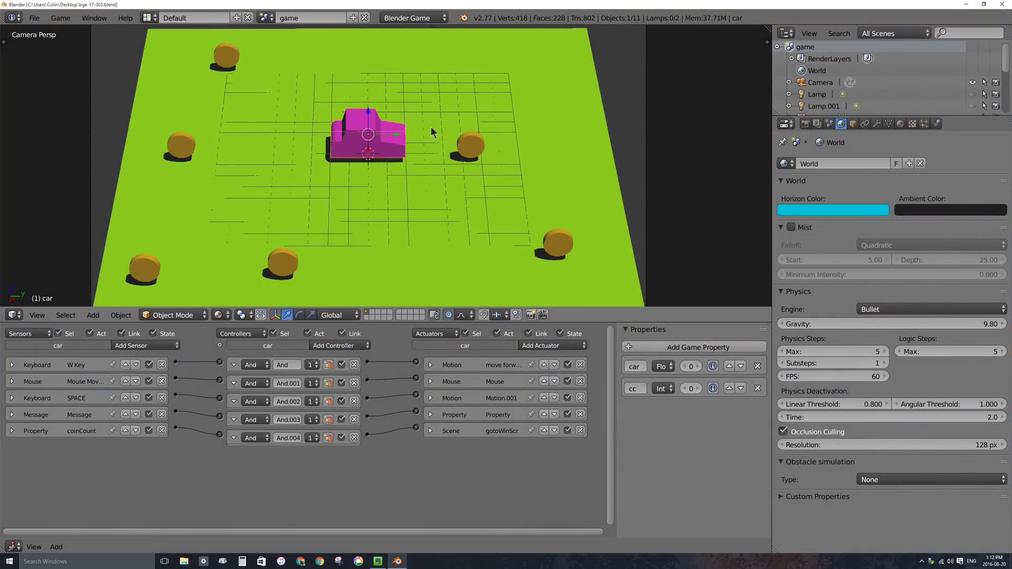
{"action": "right_click", "coordinate": [469, 142]}
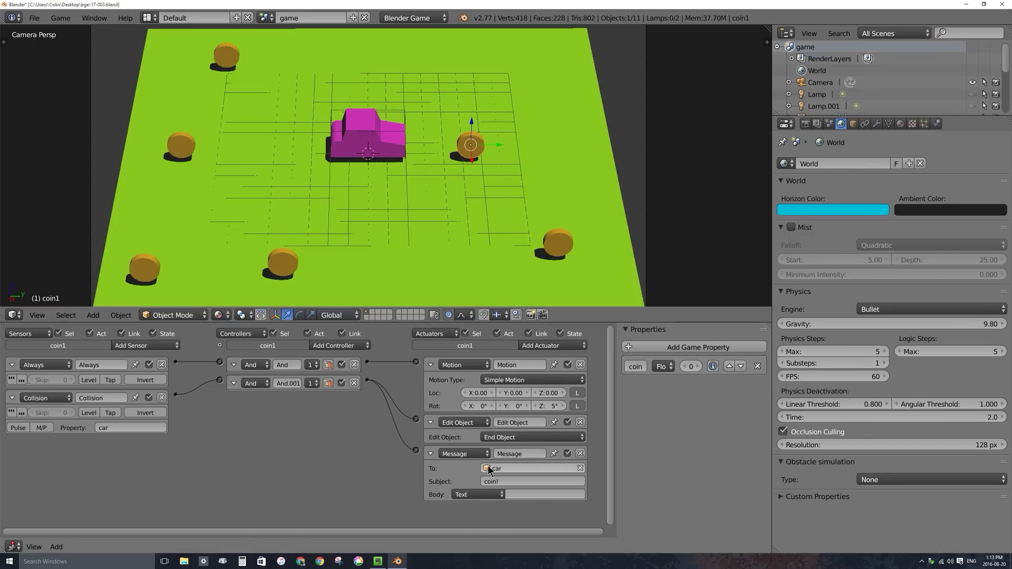
{"action": "right_click", "coordinate": [369, 133]}
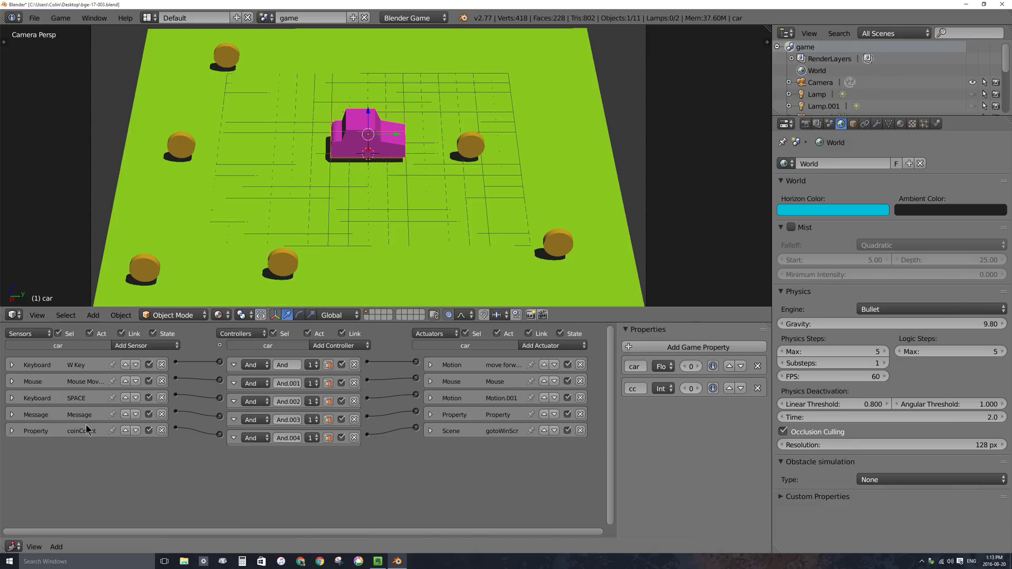
{"action": "left_click", "coordinate": [12, 415]}
{"action": "left_click", "coordinate": [79, 444]}
{"action": "type", "text": "coin"}
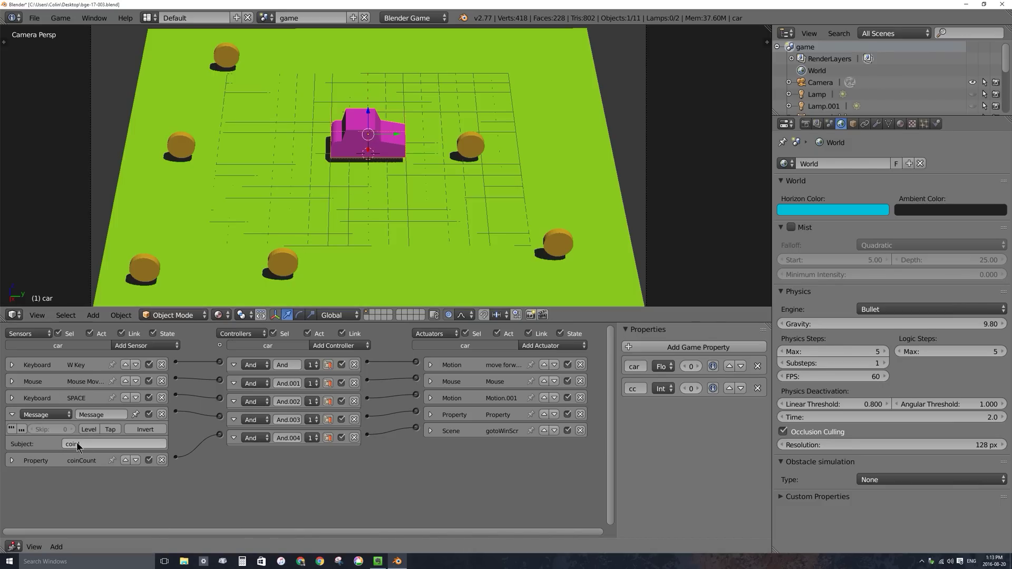
{"action": "type", "text": "!"}
{"action": "key", "text": "Return"}
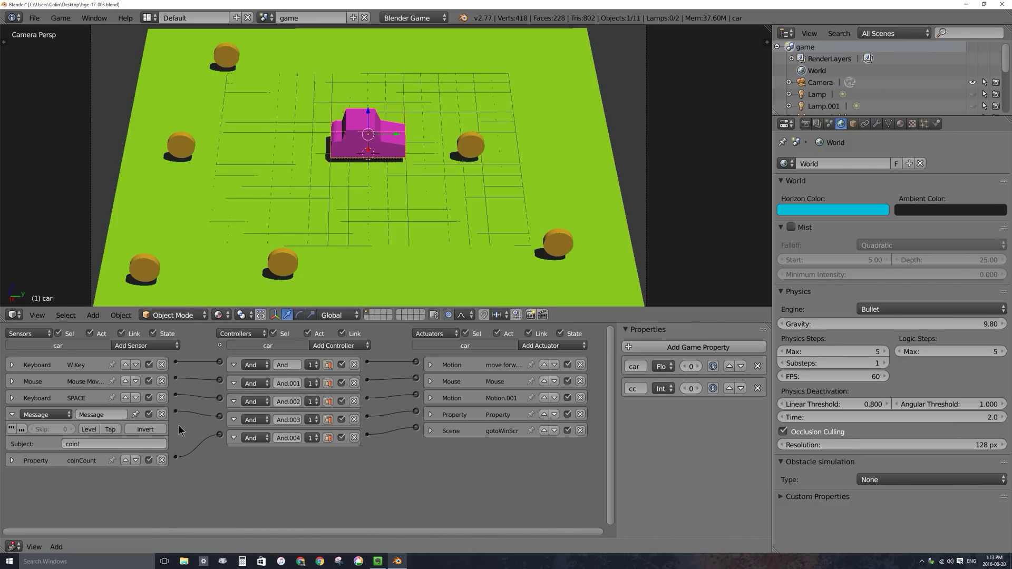
Expand the car's Property actuator, coinCount Property sensor and gotoWinScreen Scene actuator for review.
{"action": "left_click", "coordinate": [431, 416]}
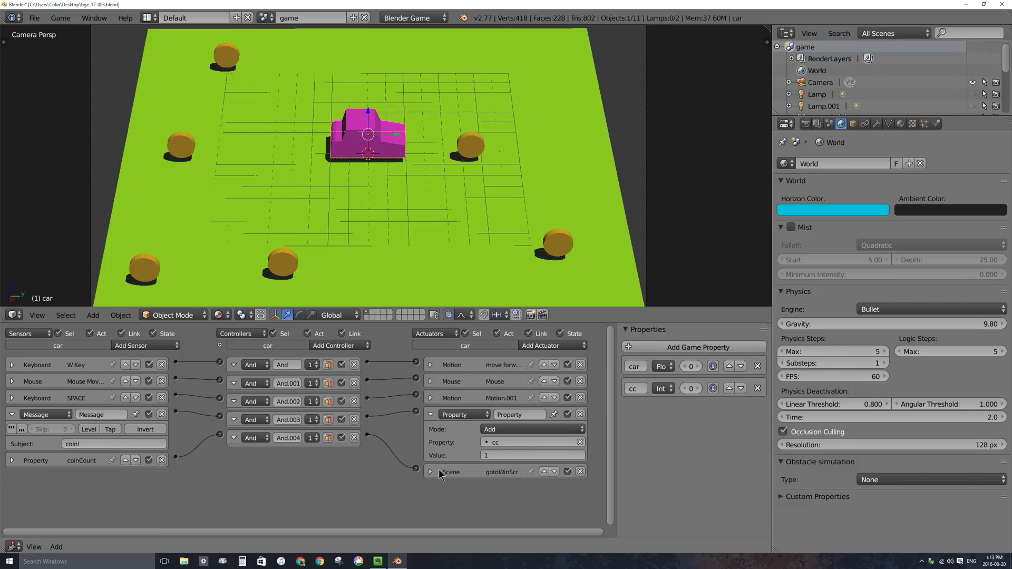
{"action": "left_click", "coordinate": [11, 461]}
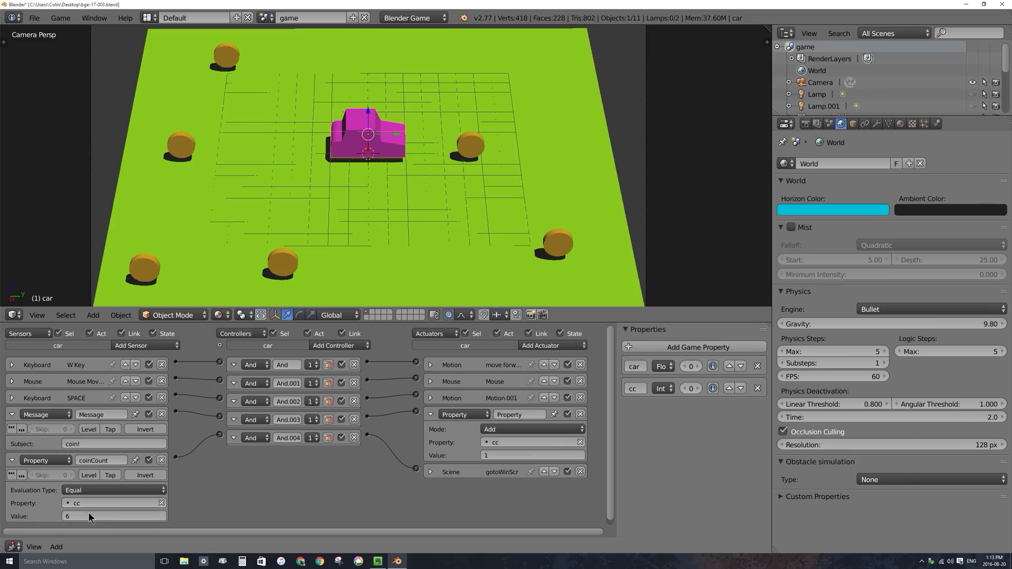
{"action": "left_click", "coordinate": [430, 472]}
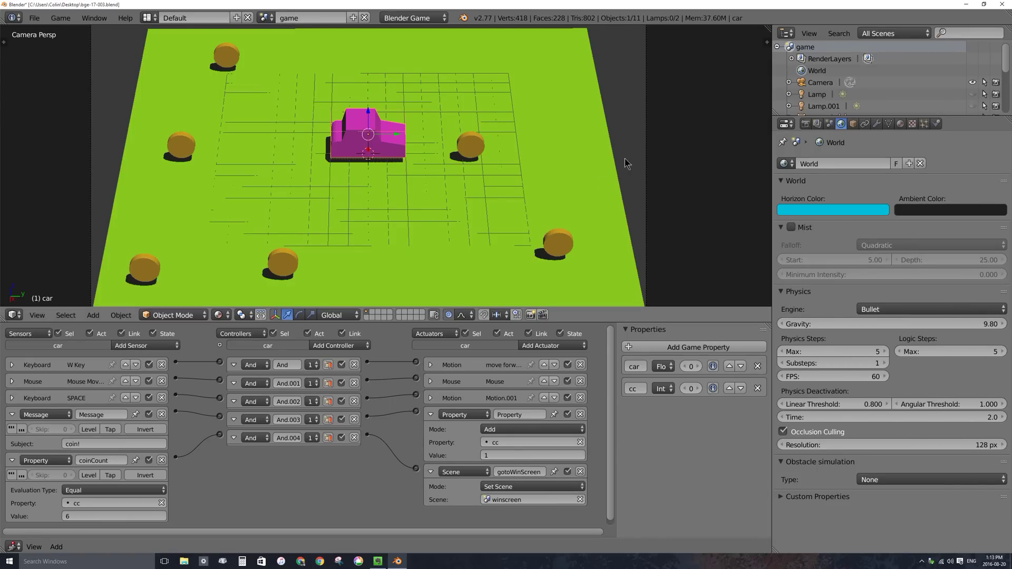
{"action": "right_click", "coordinate": [647, 146]}
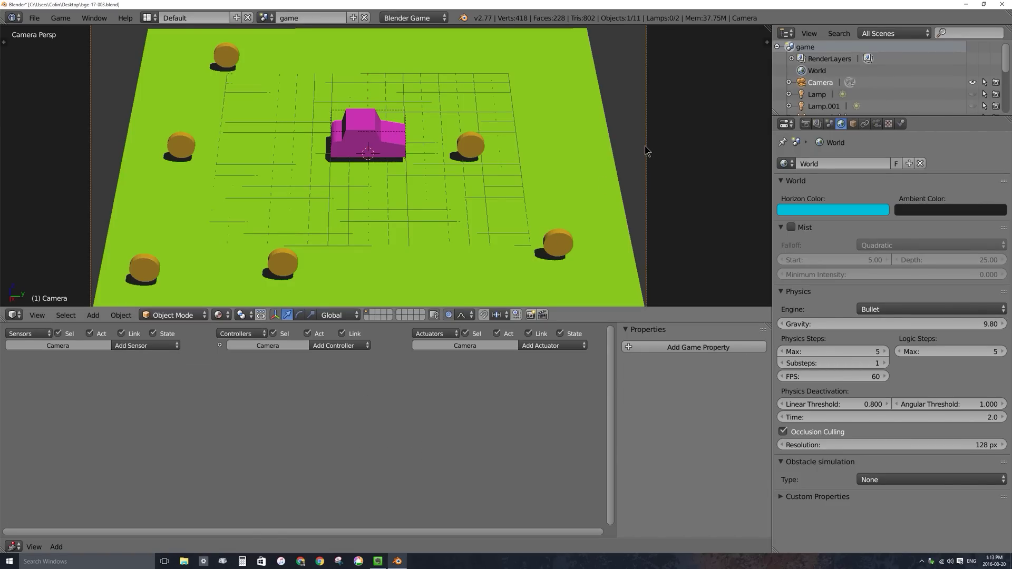
{"action": "right_click", "coordinate": [381, 141]}
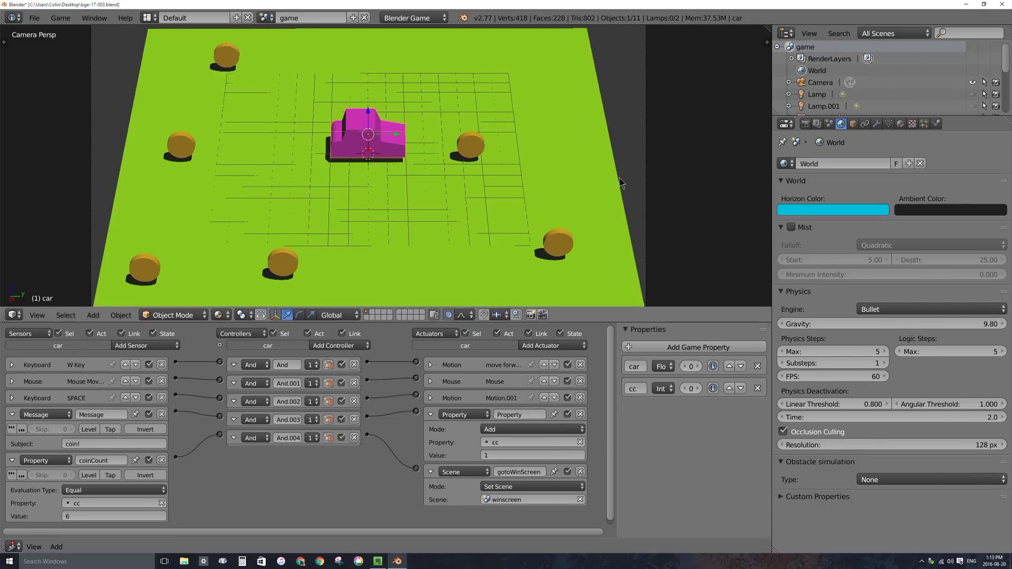
Give the camera an Always sensor wired to a new Sound actuator.
{"action": "right_click", "coordinate": [648, 144]}
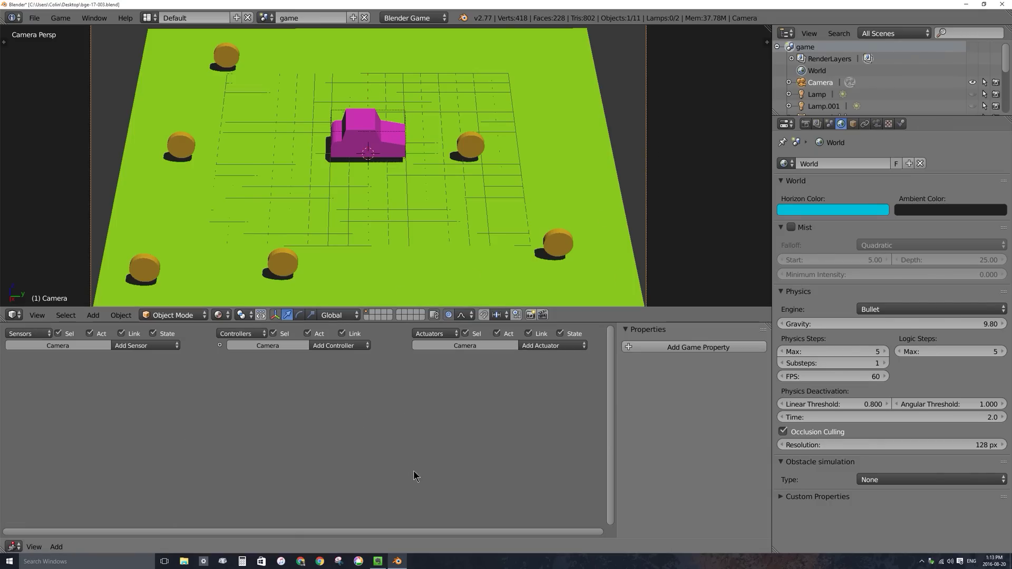
{"action": "left_click", "coordinate": [138, 348]}
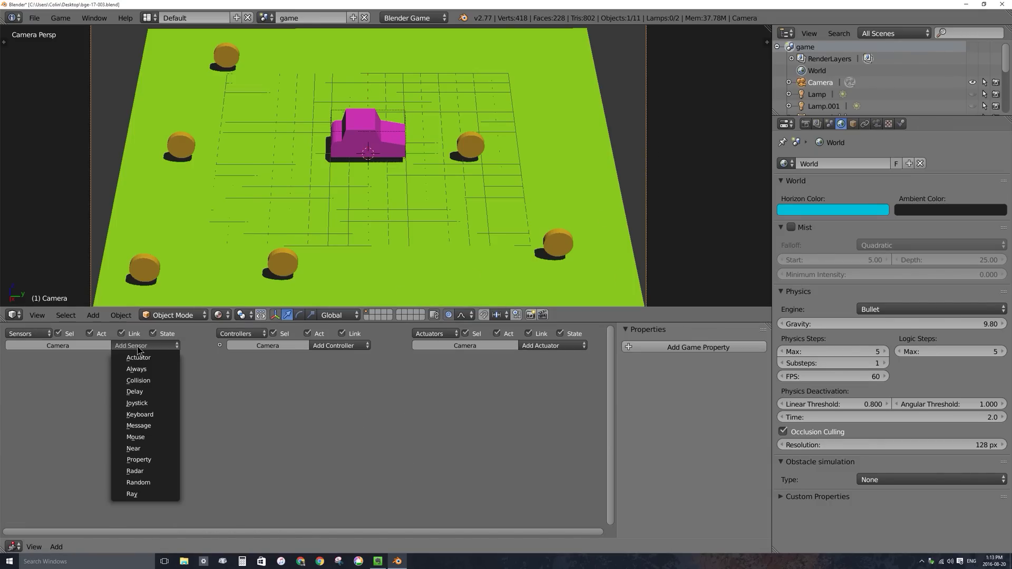
{"action": "left_click", "coordinate": [141, 370]}
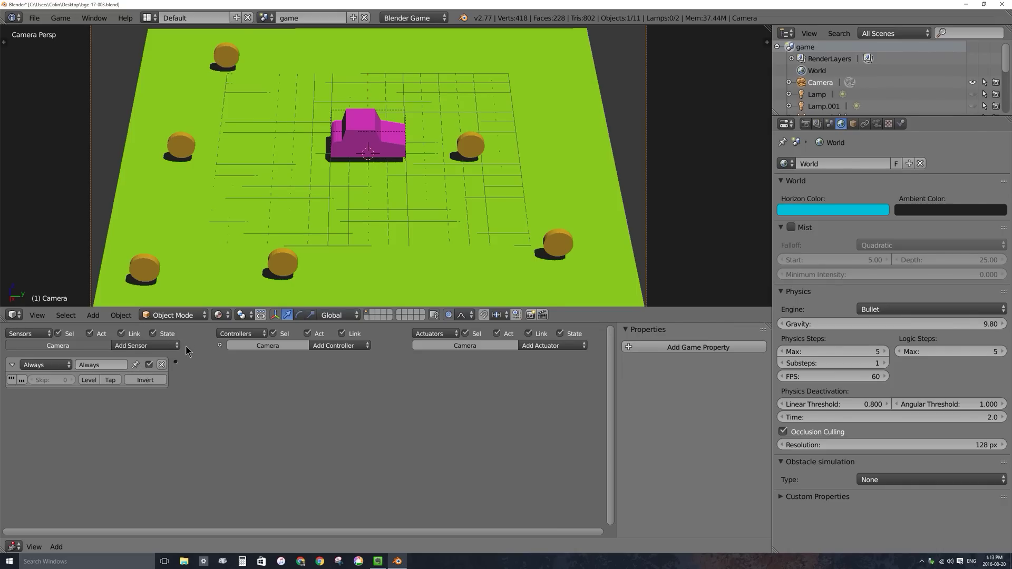
{"action": "left_click", "coordinate": [539, 346]}
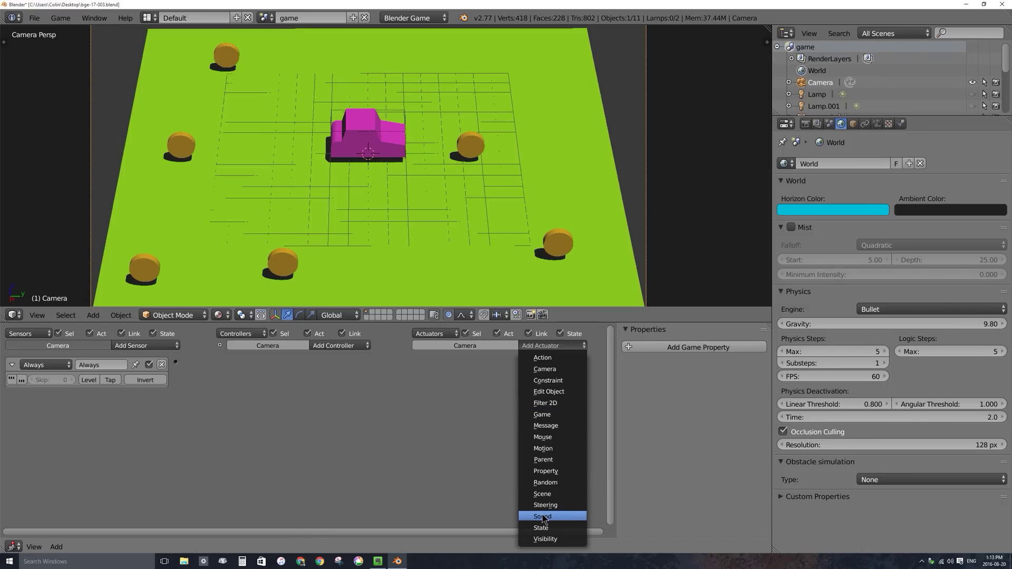
{"action": "left_click", "coordinate": [559, 519]}
{"action": "left_click_drag", "start_coordinate": [176, 362], "coordinate": [418, 363]}
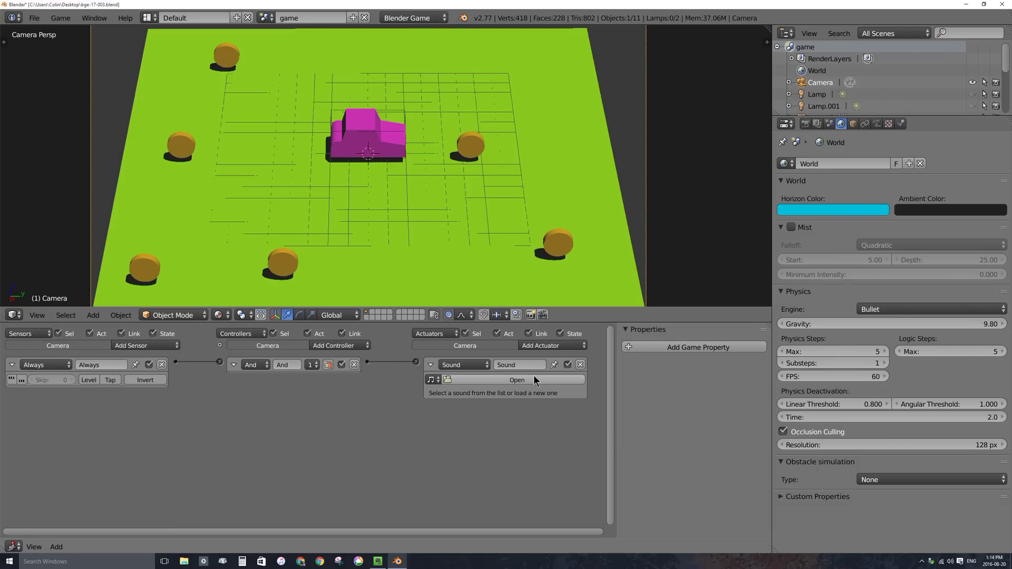
Load Circus Polygonus.wav into the camera's Sound actuator.
{"action": "left_click", "coordinate": [504, 380]}
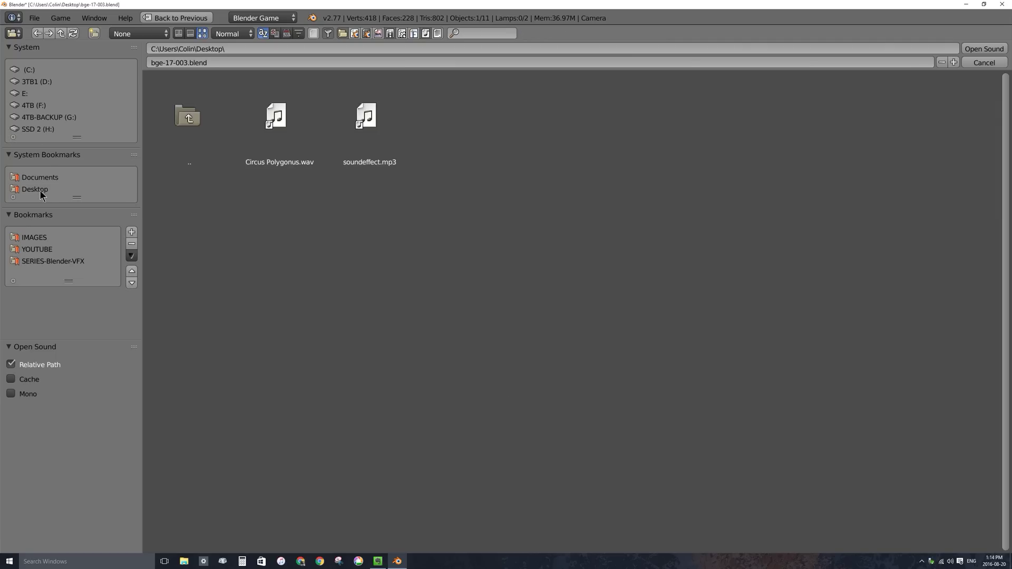
{"action": "left_click", "coordinate": [277, 126]}
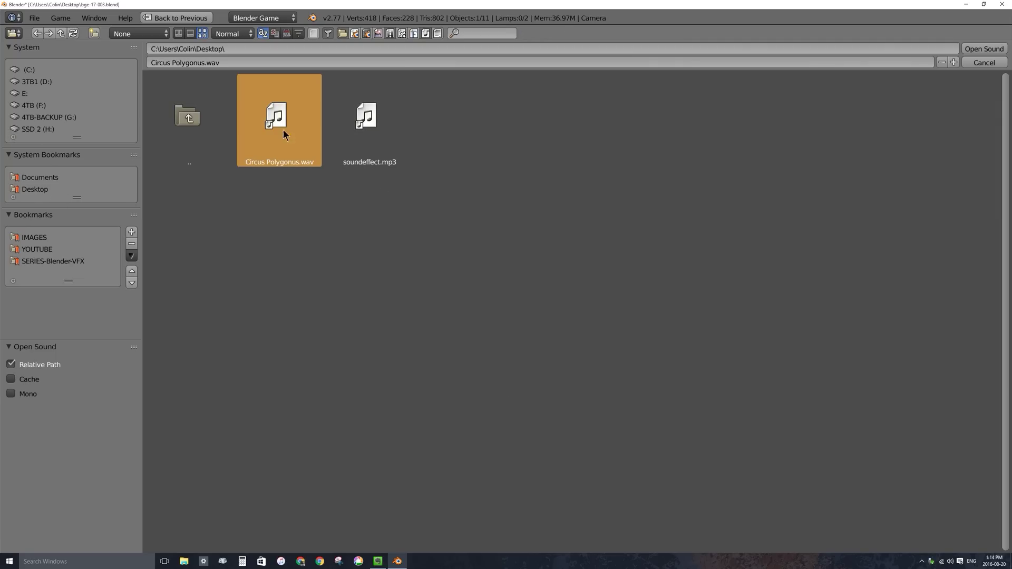
{"action": "left_click", "coordinate": [984, 48]}
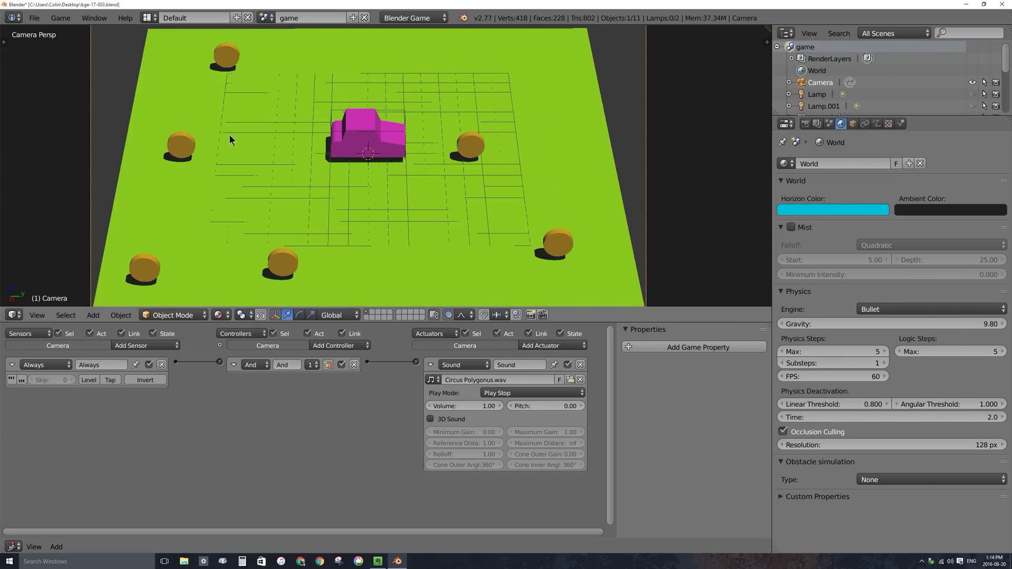
Set the camera's Circus Polygonus.wav Sound actuator play mode to Loop Stop.
{"action": "left_click", "coordinate": [509, 394]}
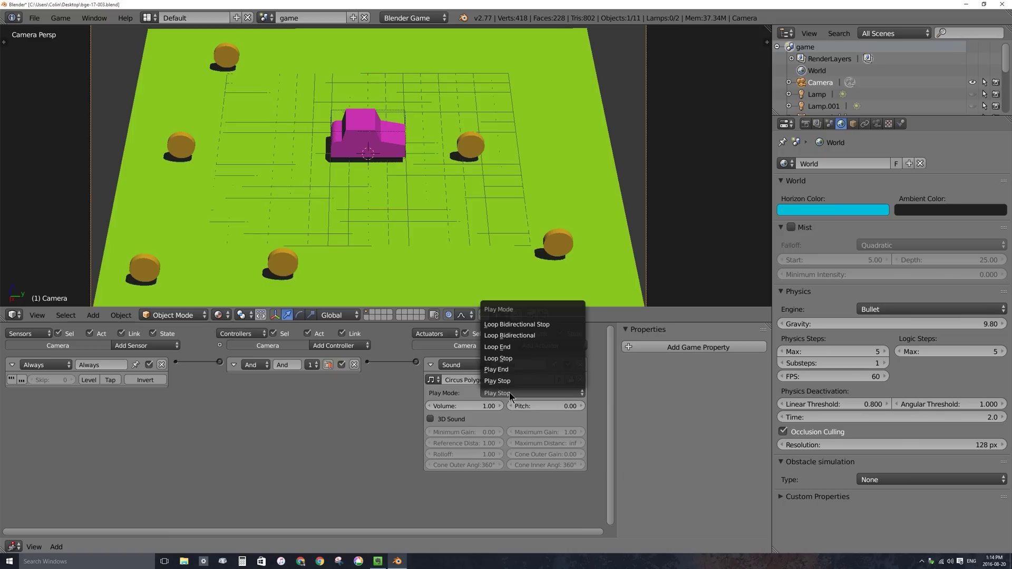
{"action": "left_click", "coordinate": [496, 390]}
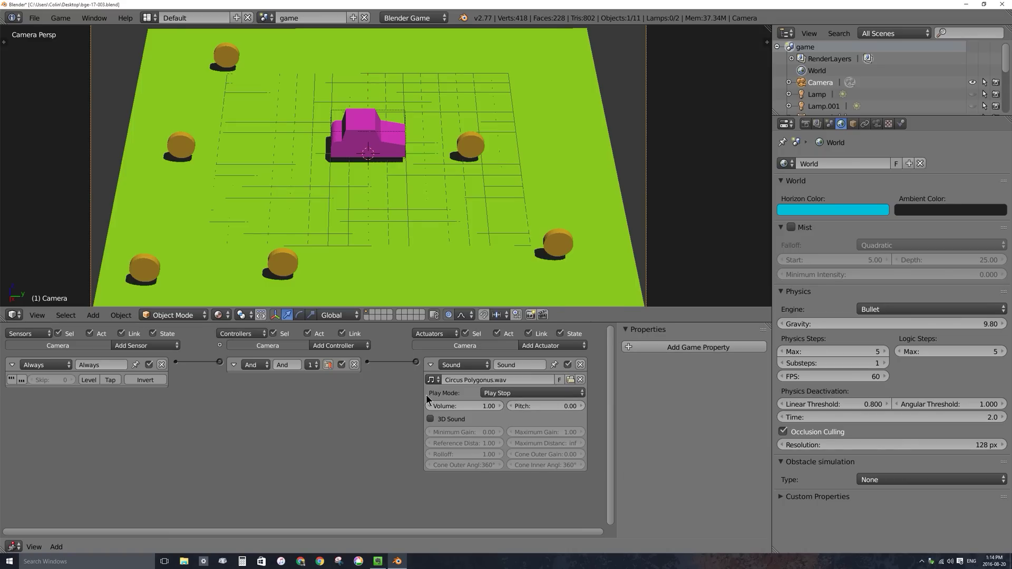
{"action": "left_click", "coordinate": [530, 392]}
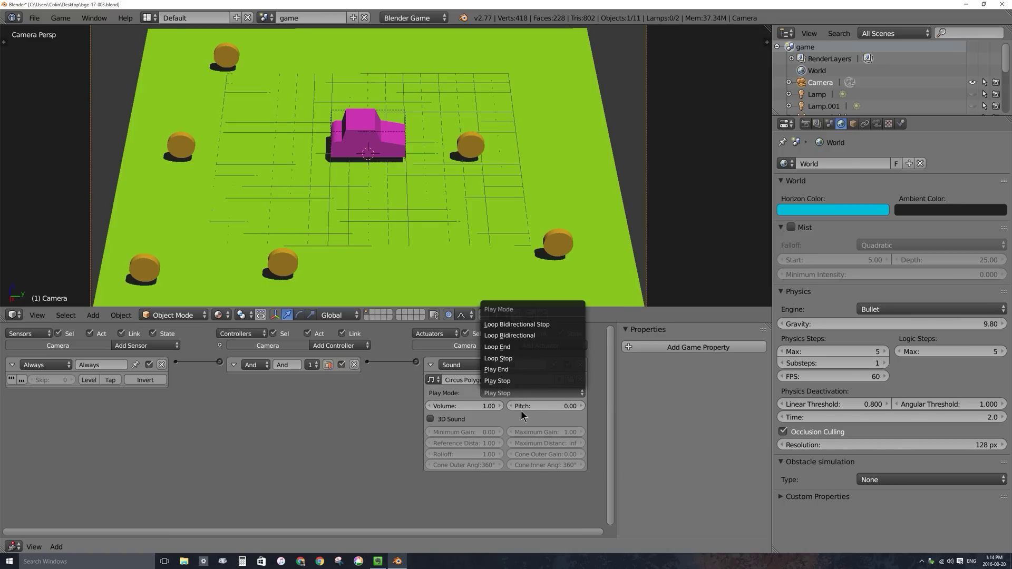
{"action": "left_click", "coordinate": [516, 360]}
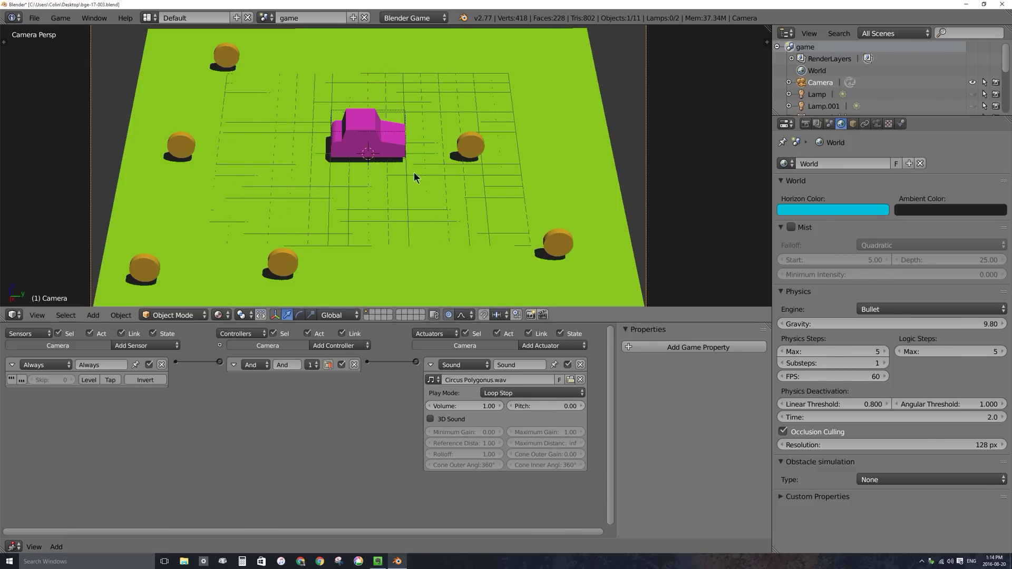
{"action": "left_click", "coordinate": [523, 392]}
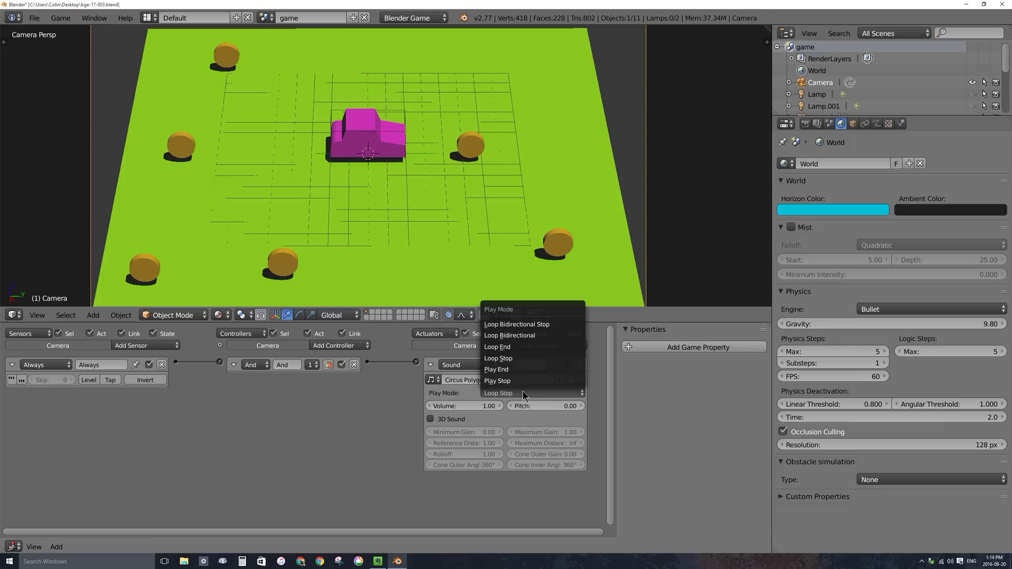
{"action": "left_click", "coordinate": [516, 362]}
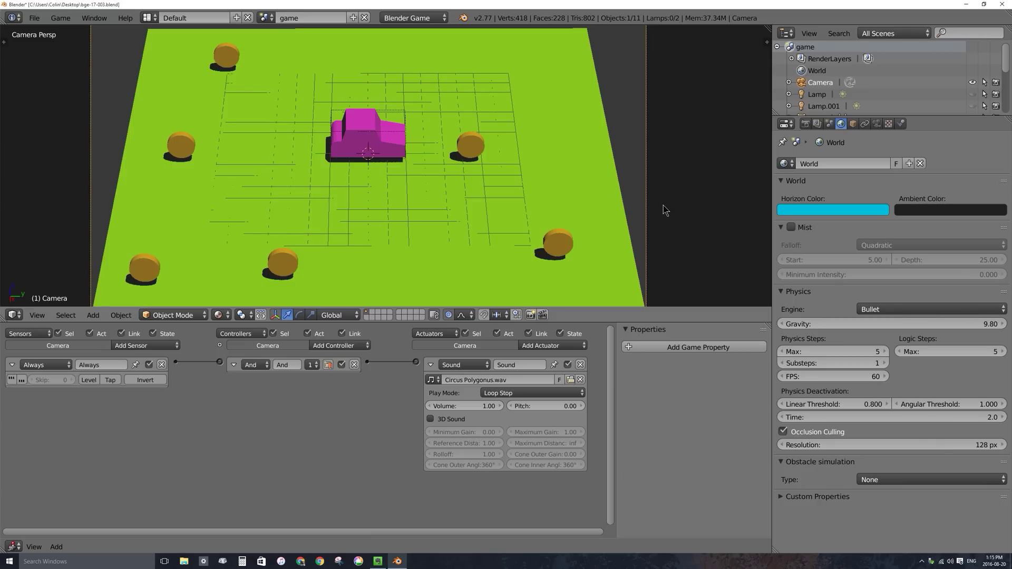
{"action": "key", "text": "p"}
{"action": "key", "text": "Up"}
{"action": "key", "text": "Right"}
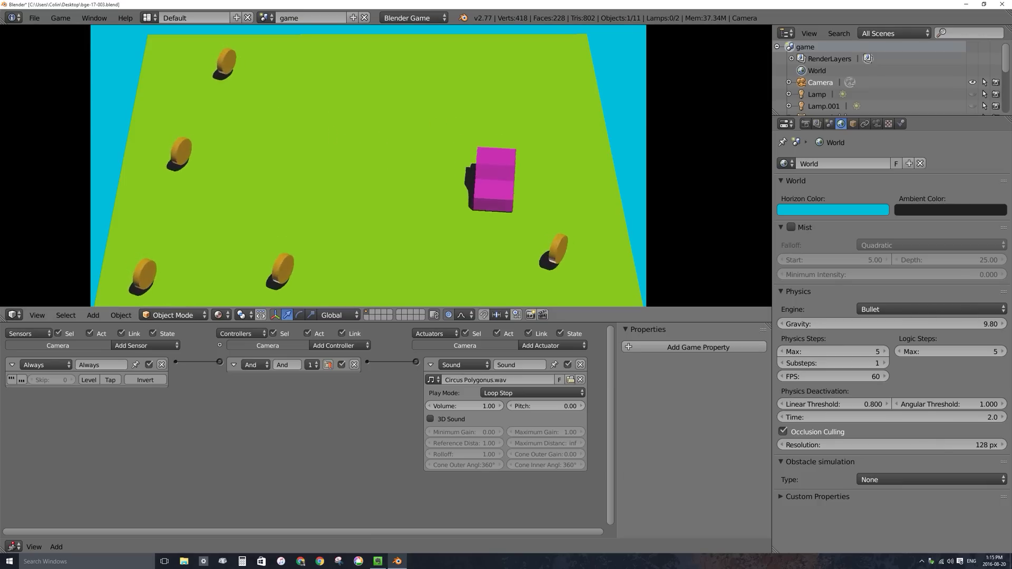
{"action": "key", "text": "Up"}
{"action": "key", "text": "Right"}
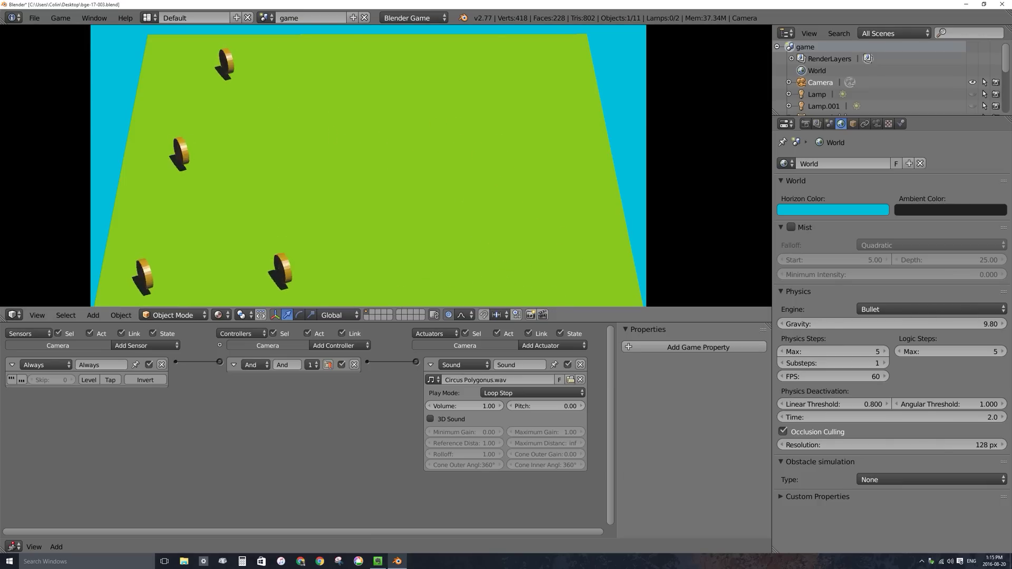
{"action": "key", "text": "Escape"}
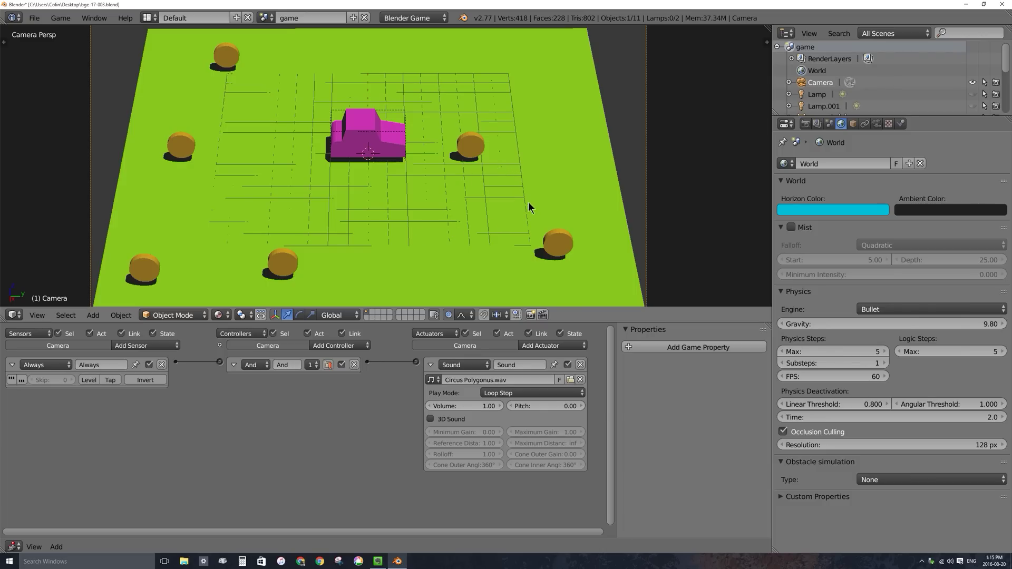
Review coin1's logic bricks, then select the car to show its coin! and cc logic.
{"action": "right_click", "coordinate": [468, 140]}
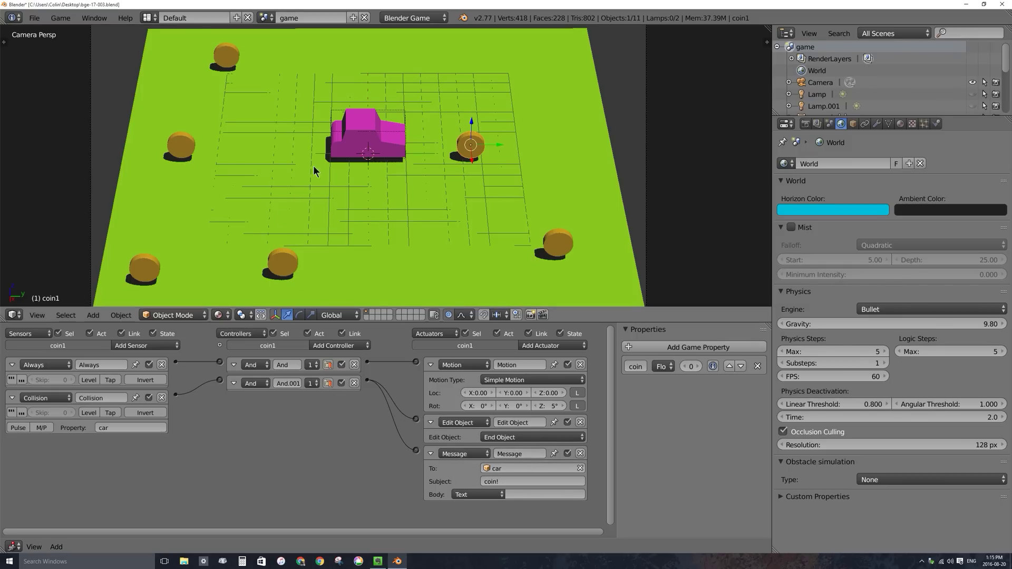
{"action": "right_click", "coordinate": [368, 131]}
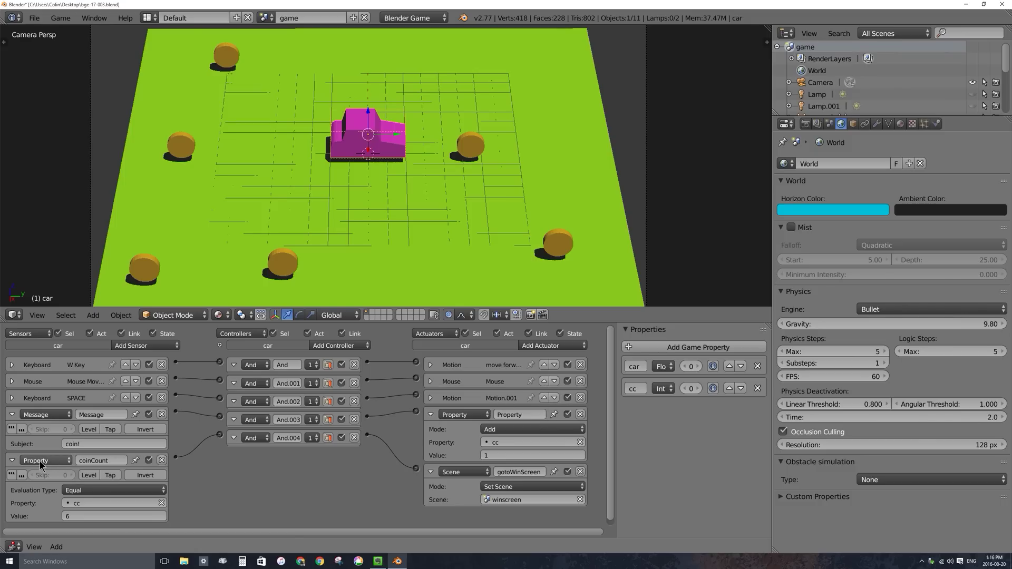
Add a Sound actuator to the car and move it above the gotoWinScreen Scene actuator.
{"action": "left_click", "coordinate": [12, 461]}
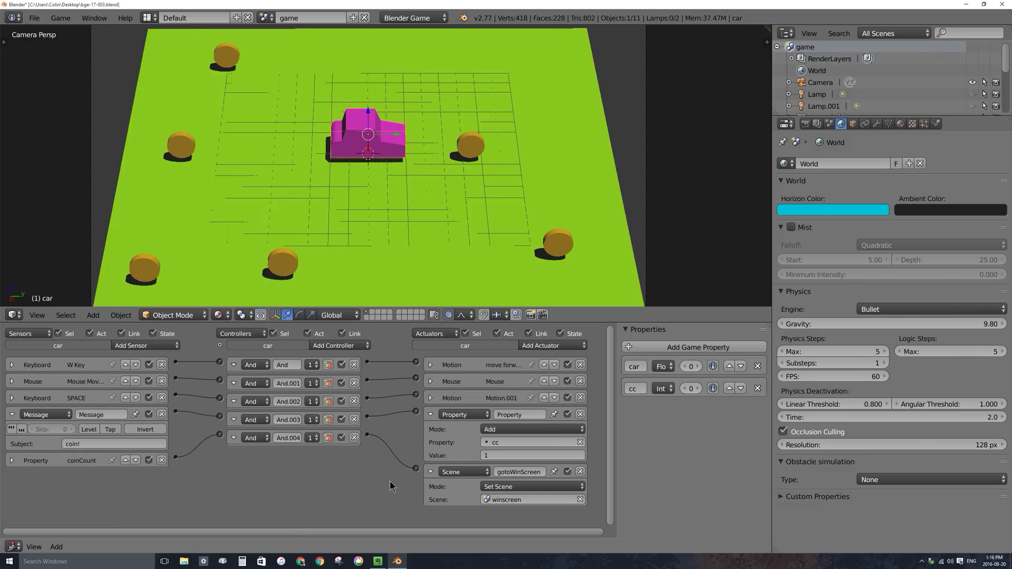
{"action": "left_click", "coordinate": [431, 473]}
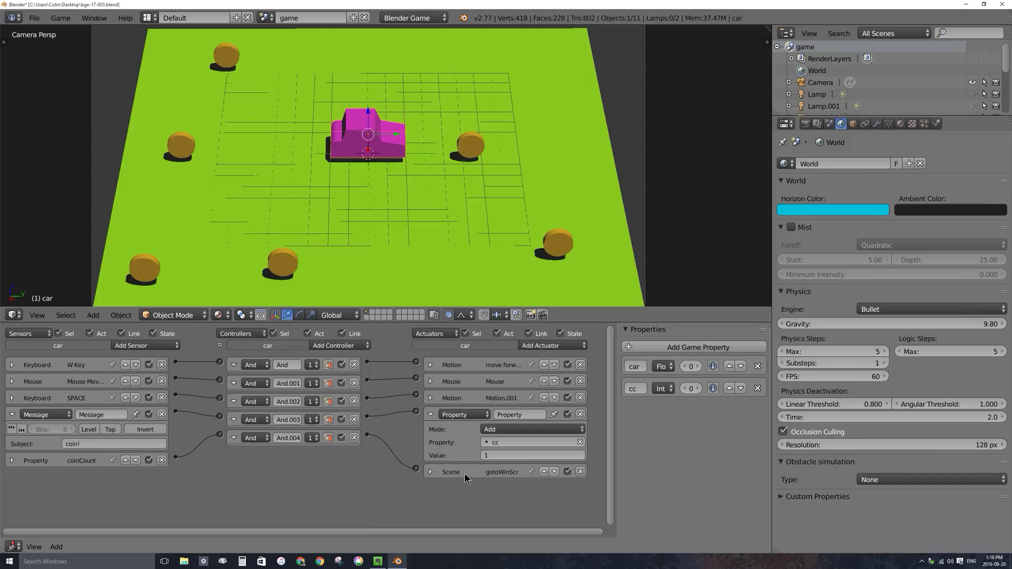
{"action": "left_click", "coordinate": [537, 346]}
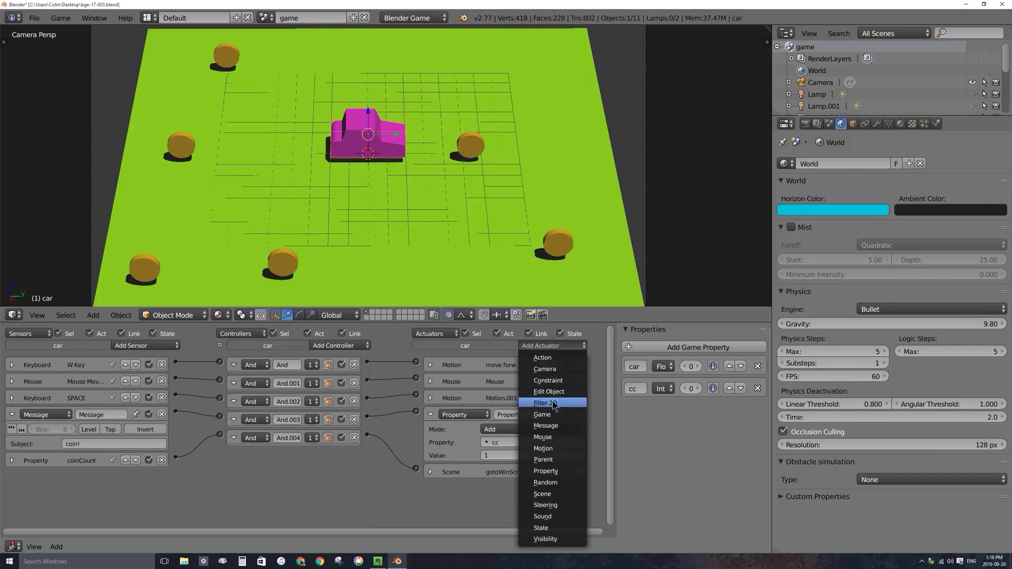
{"action": "left_click", "coordinate": [551, 517]}
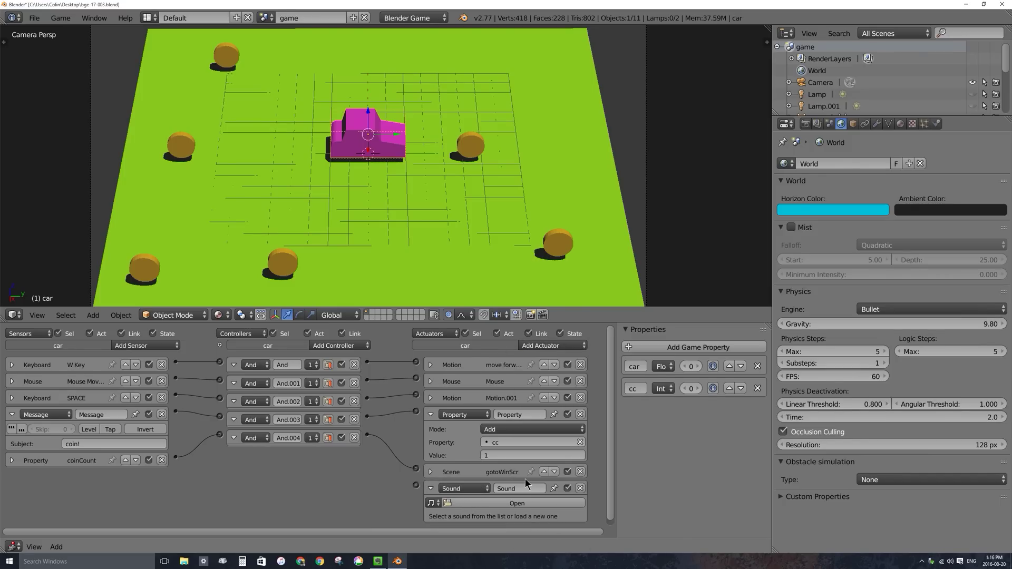
{"action": "left_click", "coordinate": [430, 488]}
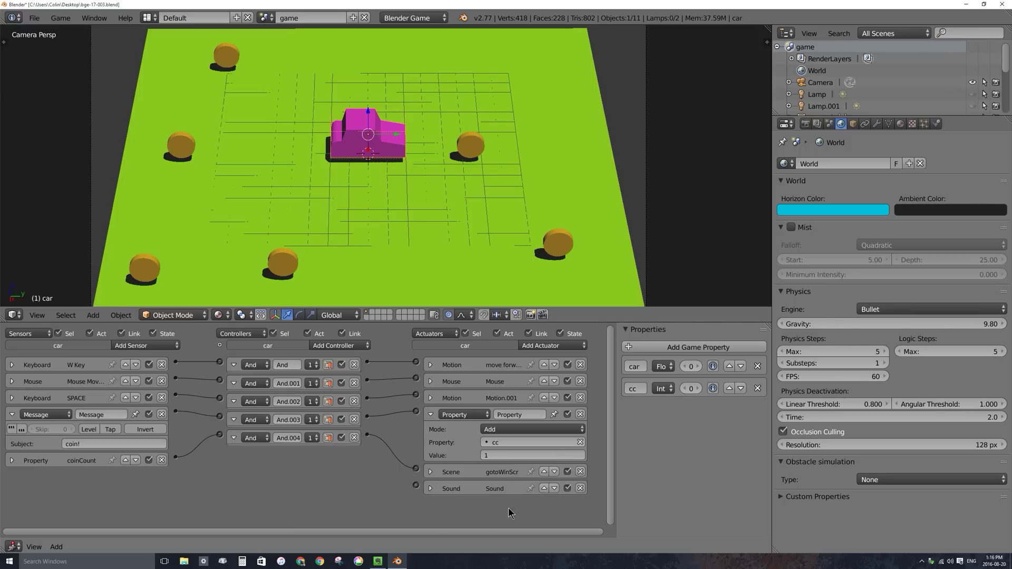
{"action": "left_click", "coordinate": [544, 488]}
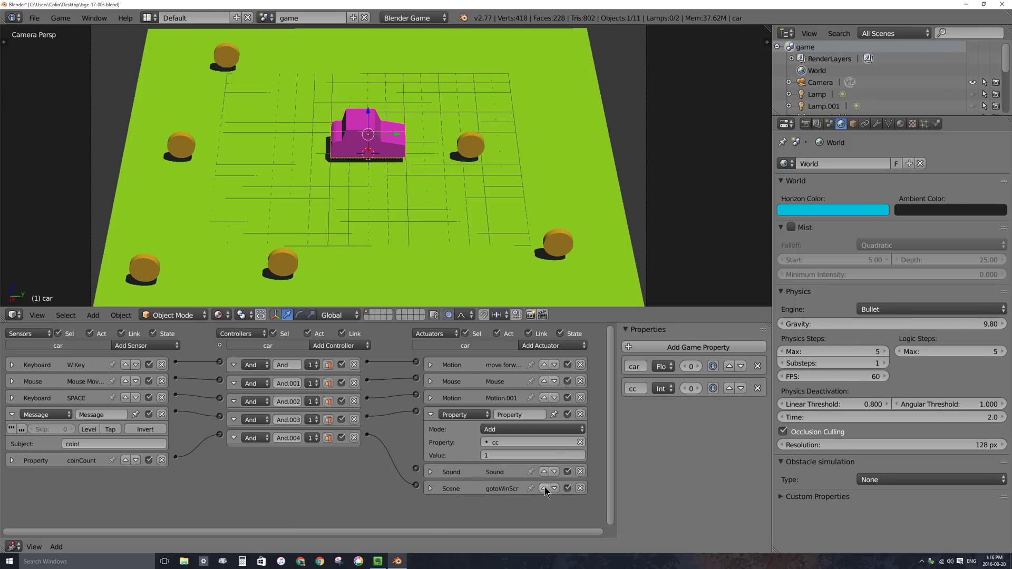
{"action": "left_click", "coordinate": [430, 472]}
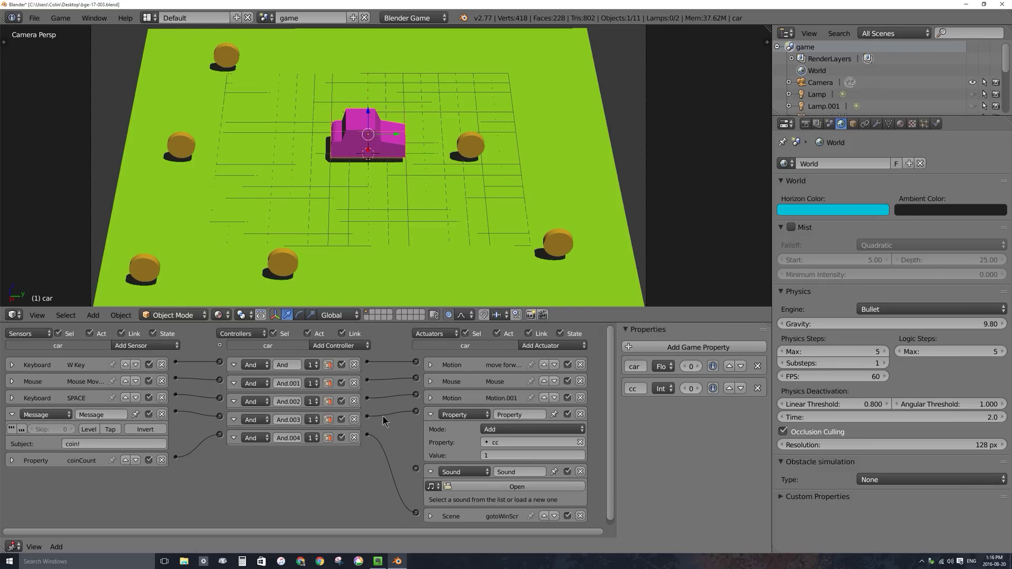
Link And.003 to the new Sound actuator and load soundeffect.mp3 into it.
{"action": "left_click_drag", "start_coordinate": [368, 418], "coordinate": [422, 470]}
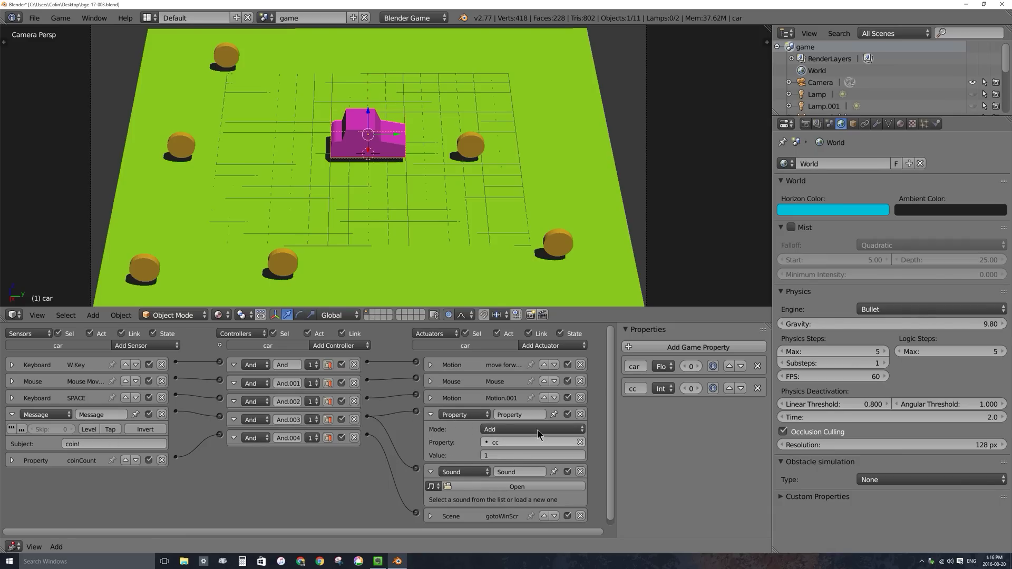
{"action": "left_click", "coordinate": [500, 488]}
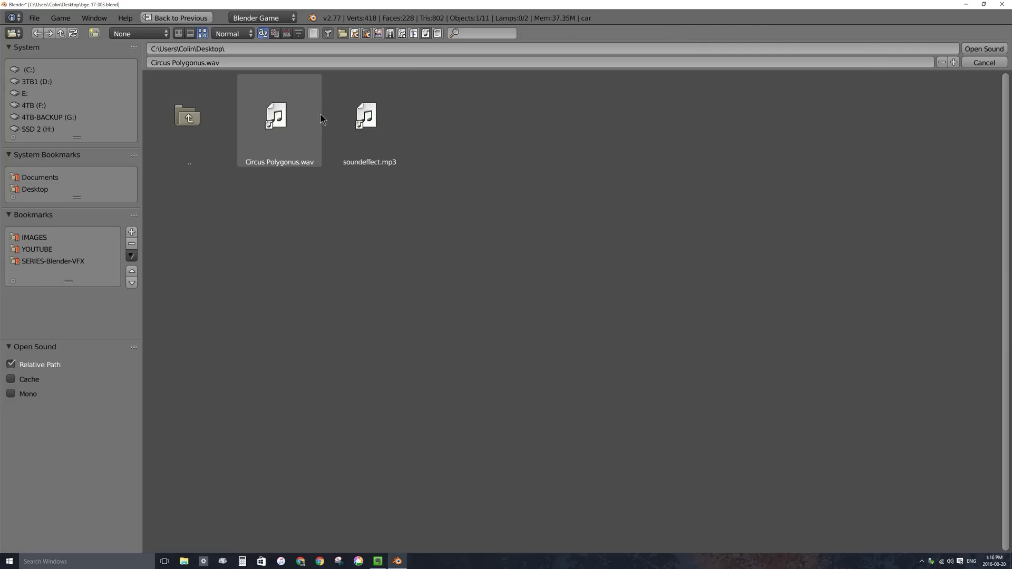
{"action": "left_click", "coordinate": [372, 124]}
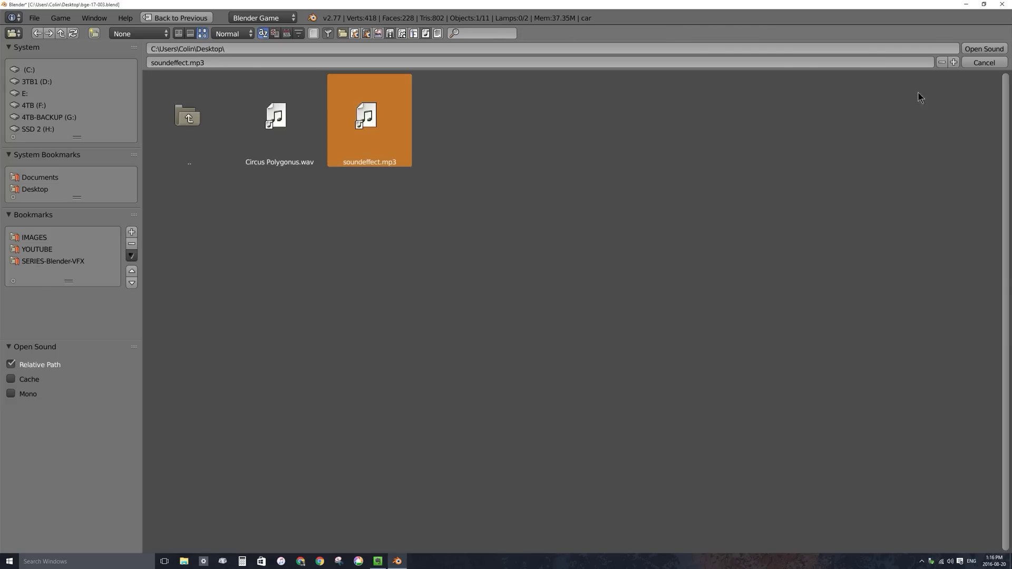
{"action": "left_click", "coordinate": [986, 49]}
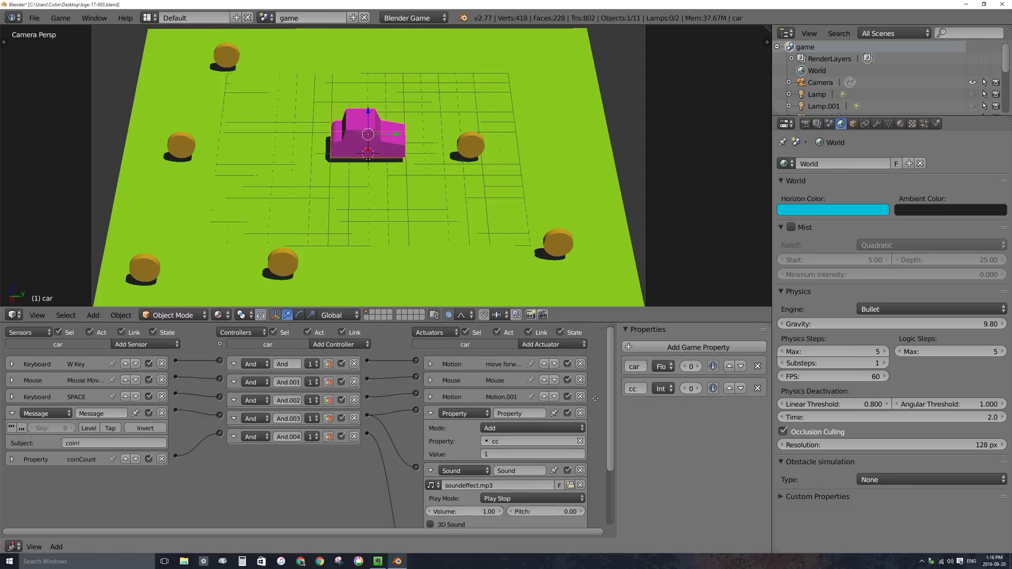
Switch the car's soundeffect.mp3 Sound actuator to Play End so the coin sound plays fully.
{"action": "middle_click_drag", "start_coordinate": [595, 399], "coordinate": [595, 333]}
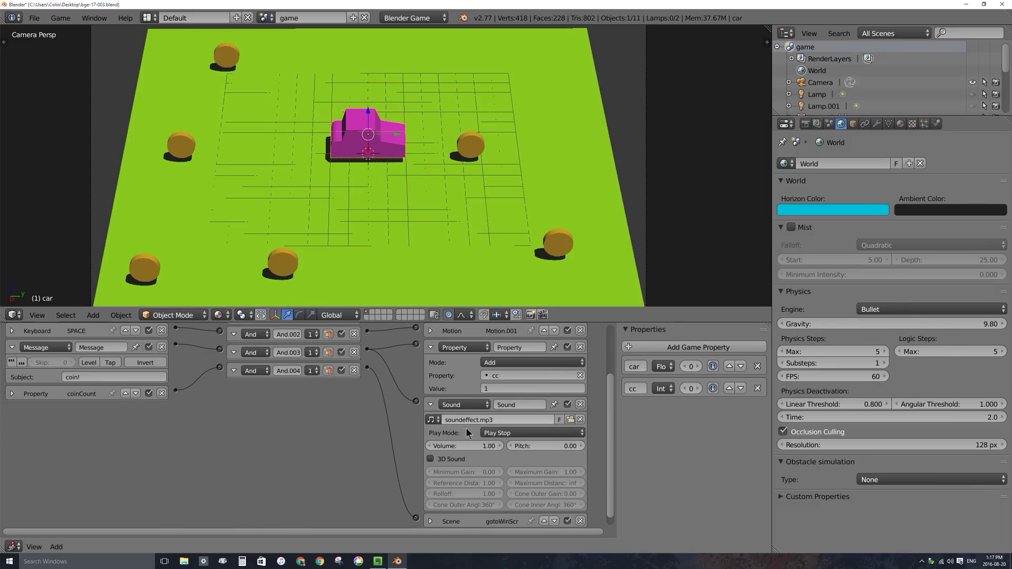
{"action": "left_click", "coordinate": [519, 433]}
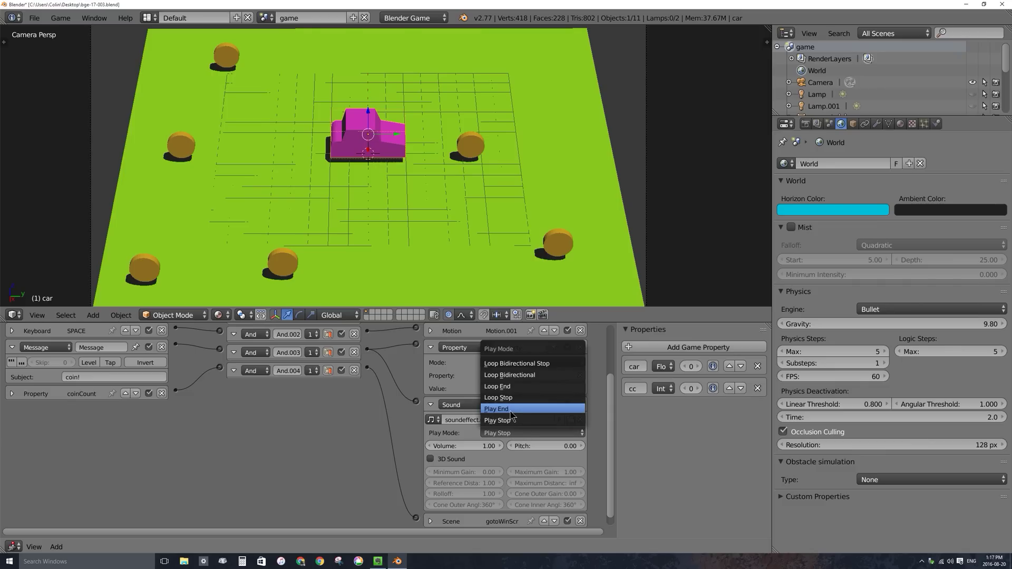
{"action": "left_click", "coordinate": [508, 410]}
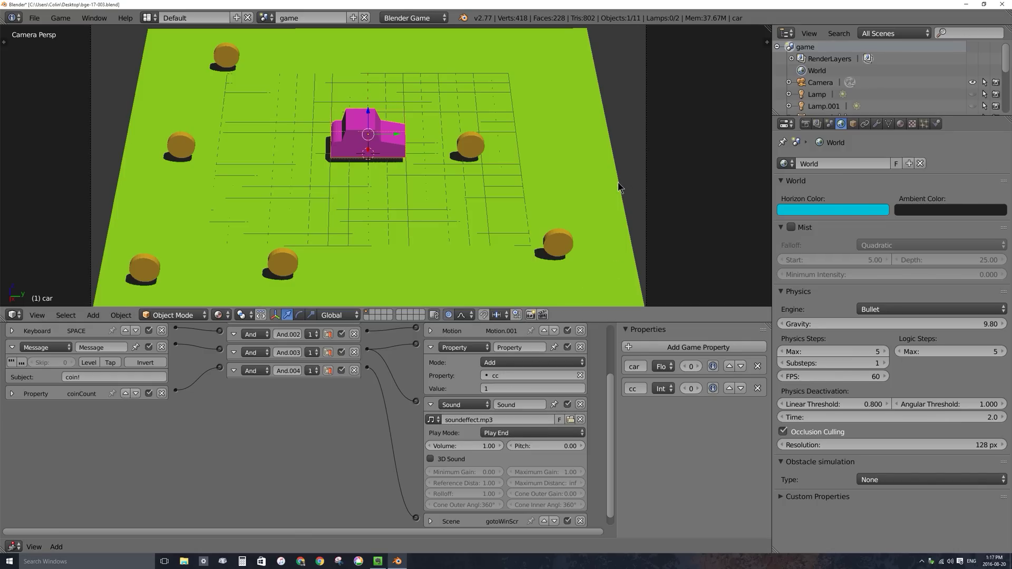
{"action": "key", "text": "p"}
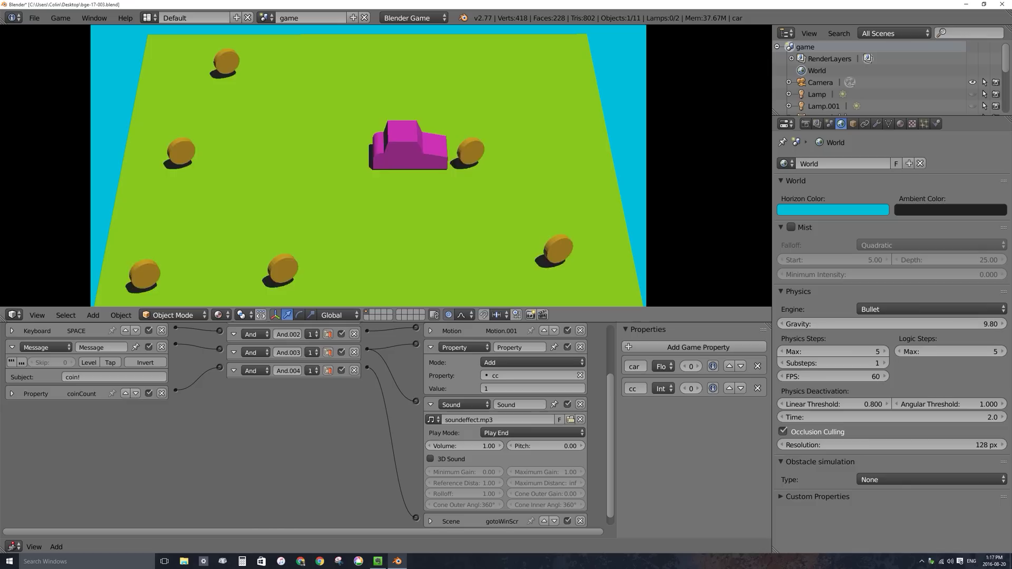
{"action": "key", "text": "Up"}
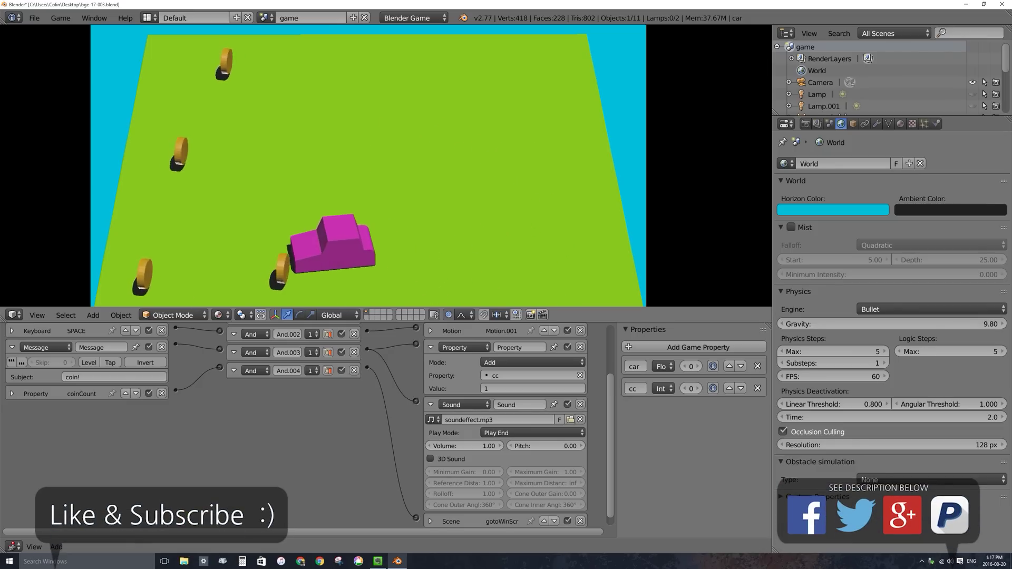
{"action": "key", "text": "Up"}
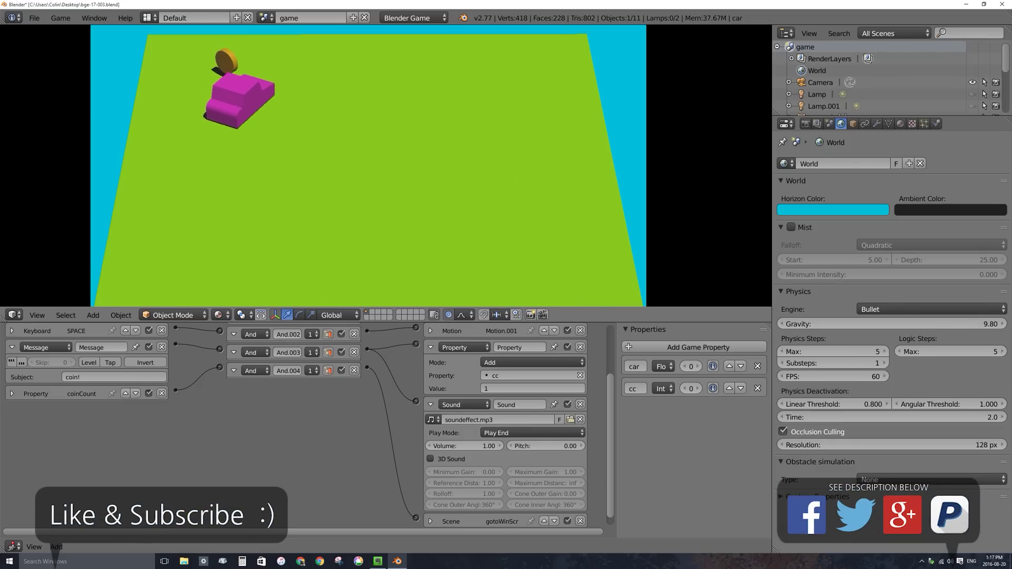
{"action": "key", "text": "Escape"}
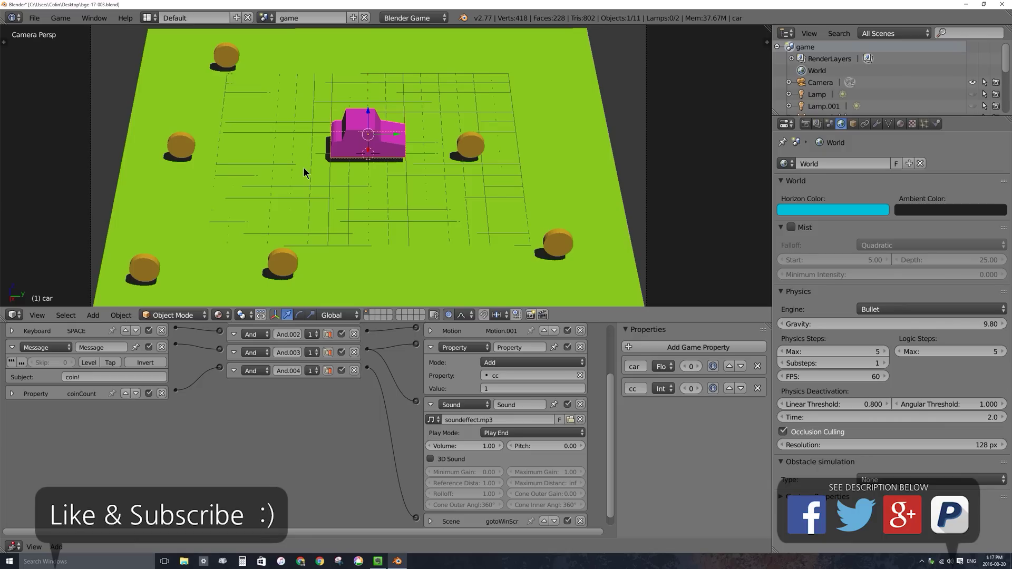